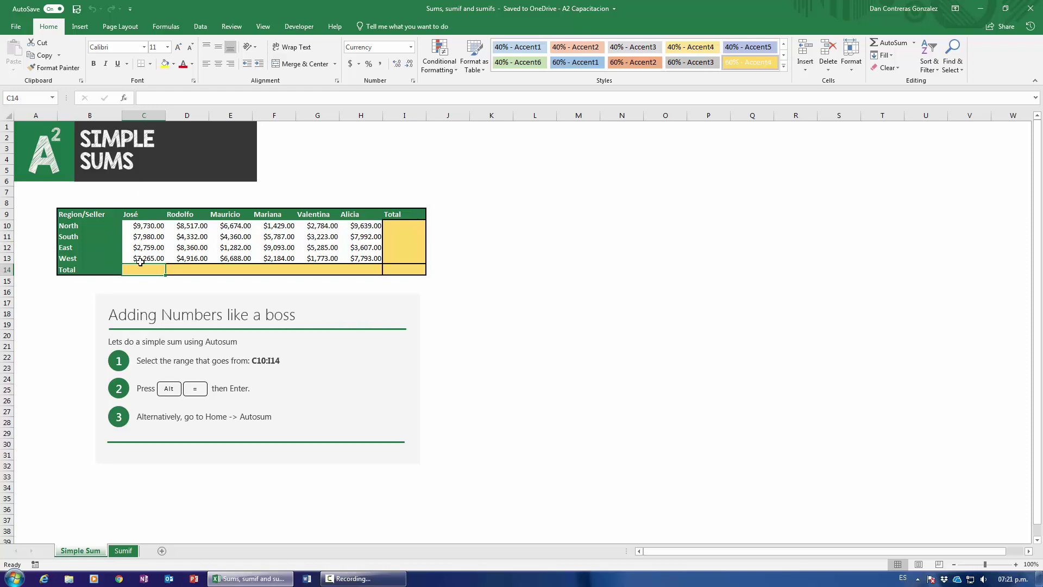
Step: Total the first seller's regional amounts in C14 with a SUM formula over C10:C13
{"action": "left_click_drag", "start_coordinate": [137, 225], "coordinate": [139, 263]}
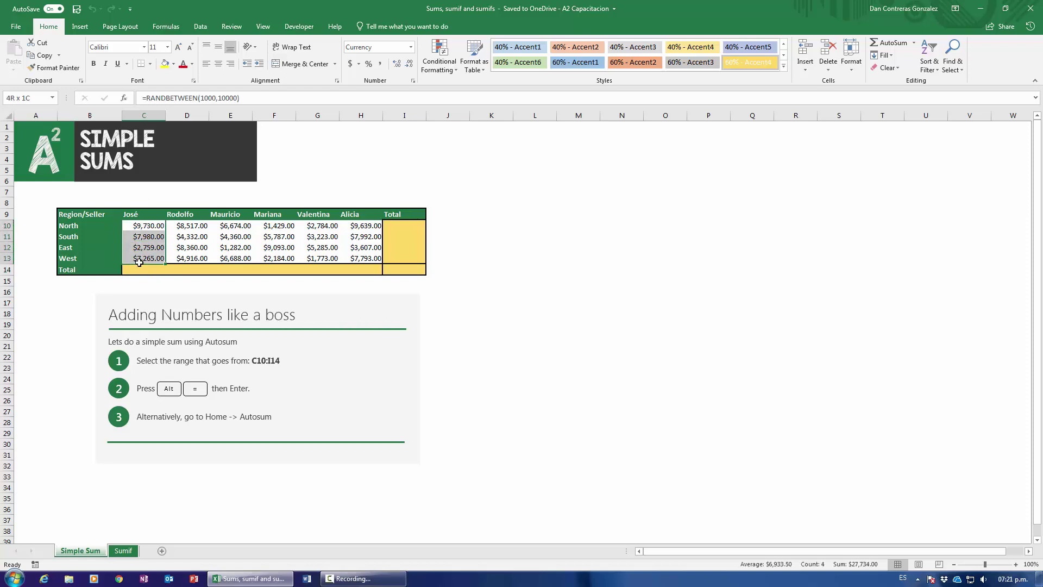
{"action": "left_click", "coordinate": [140, 270]}
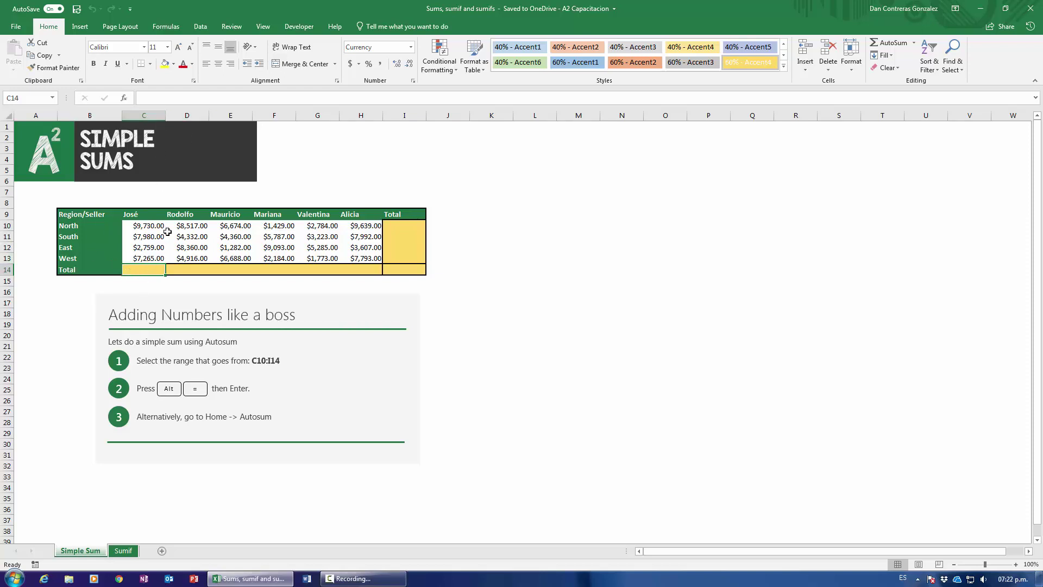
{"action": "type", "text": "="}
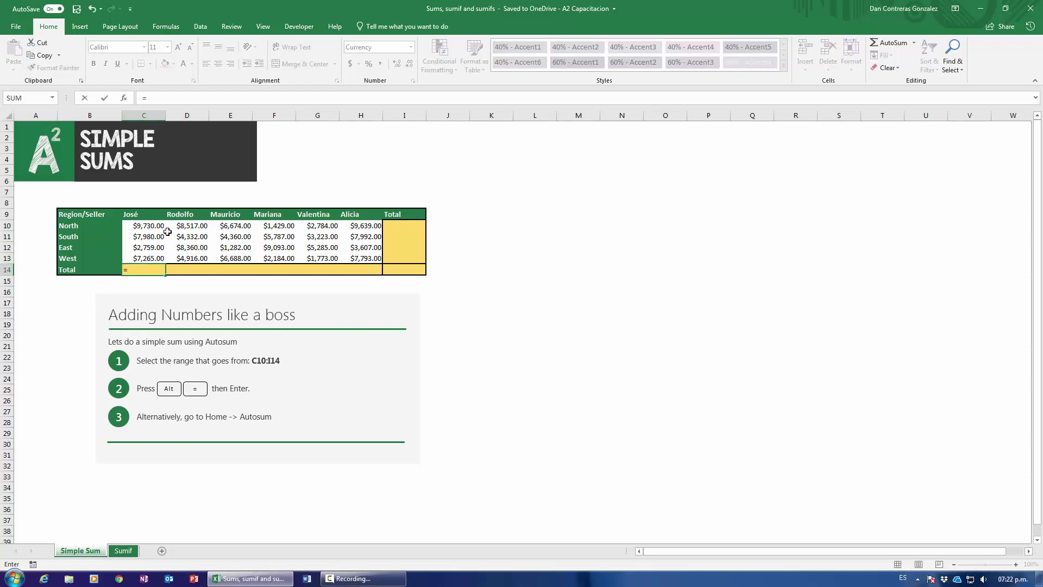
{"action": "type", "text": "sum"}
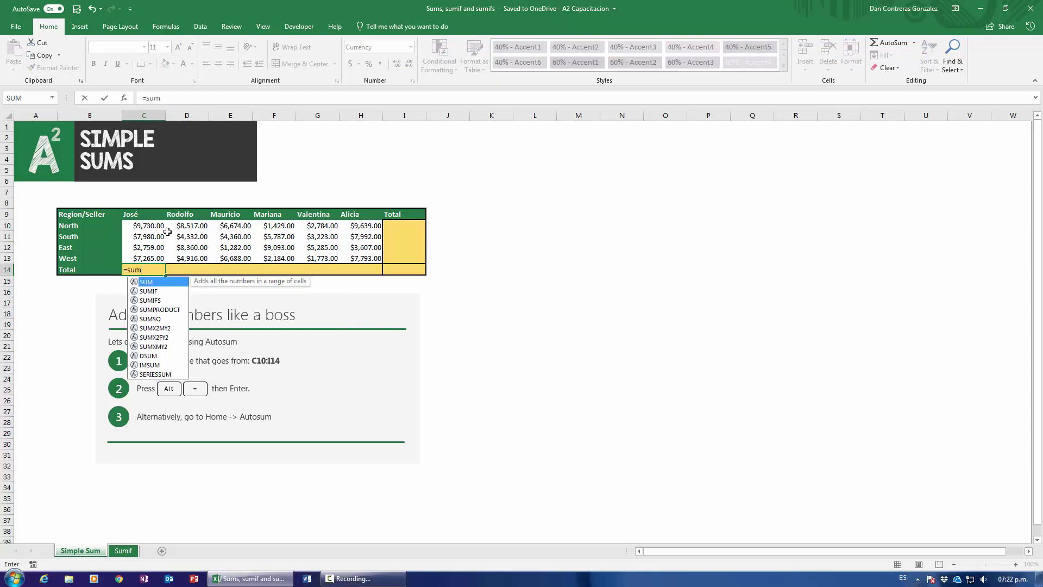
{"action": "type", "text": "("}
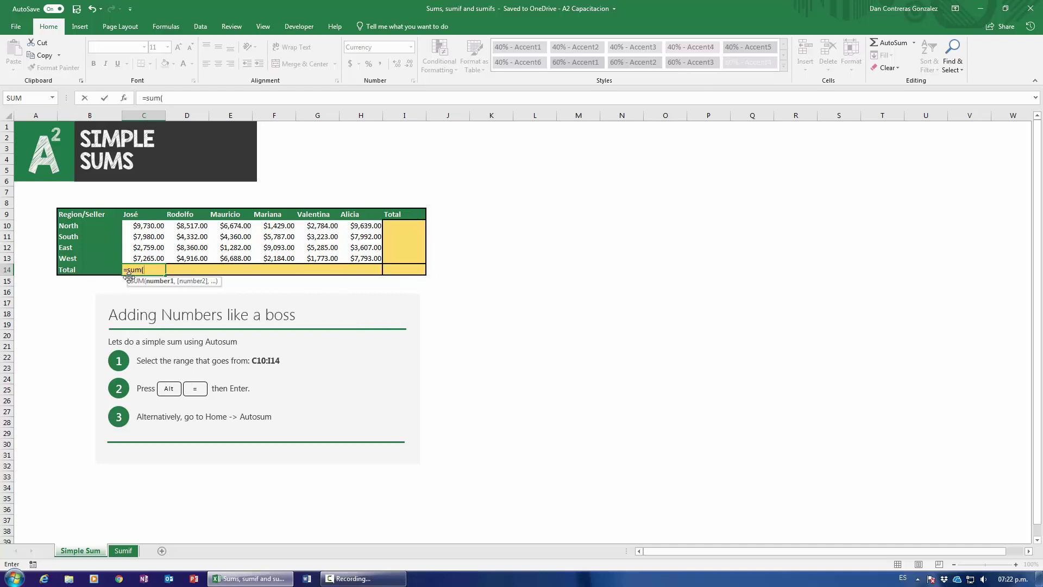
{"action": "left_click_drag", "start_coordinate": [129, 226], "coordinate": [131, 259]}
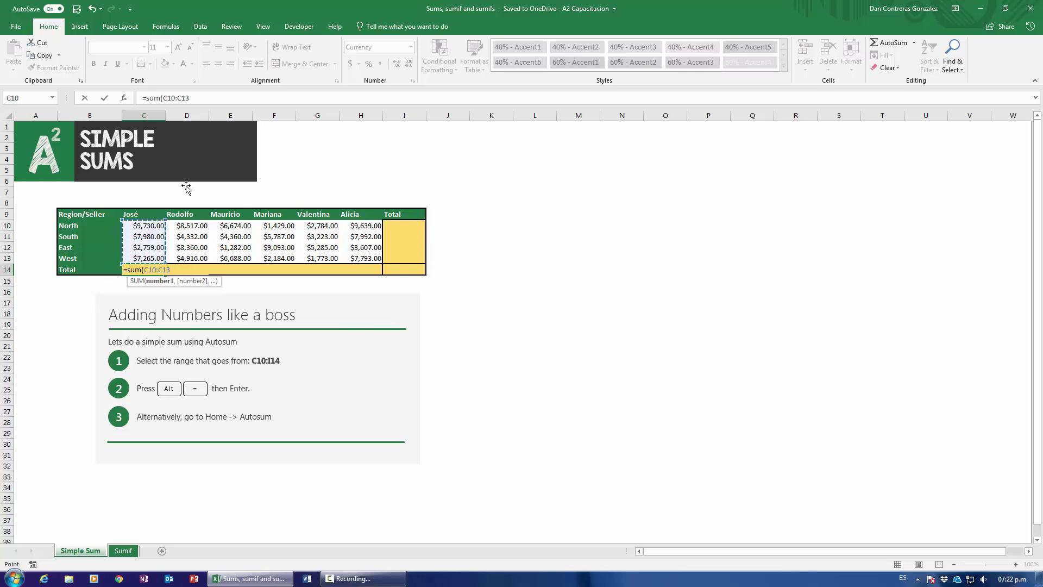
{"action": "type", "text": ")"}
{"action": "key", "text": "Return"}
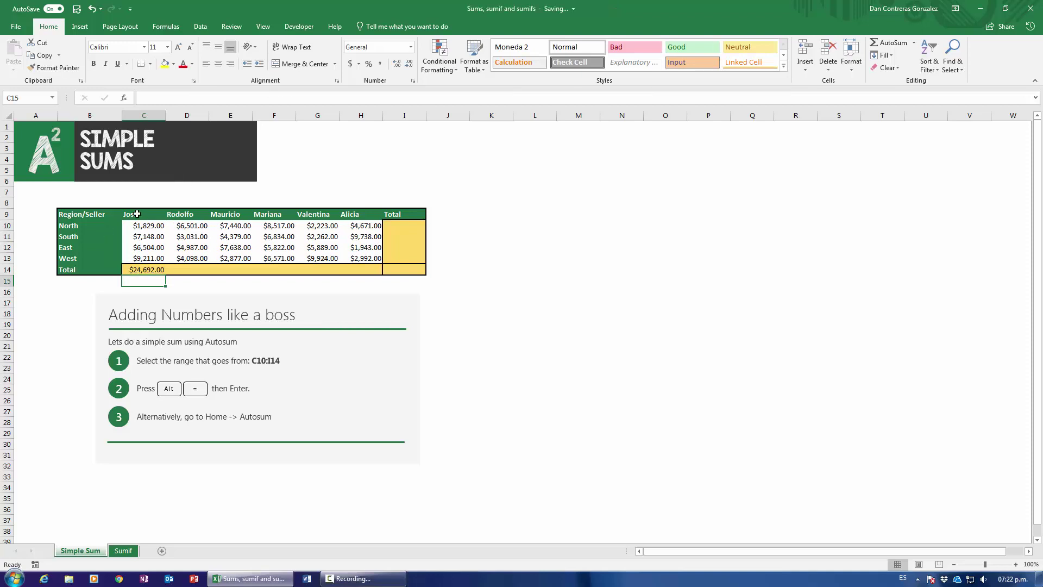
Step: Fill the C14 total formula across the Total row through H14
{"action": "left_click", "coordinate": [149, 271]}
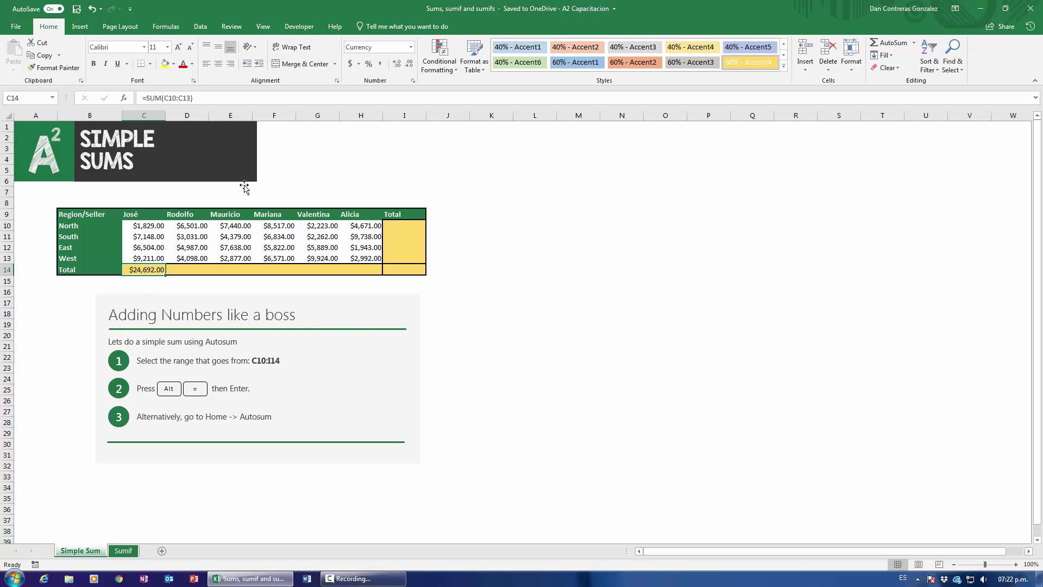
{"action": "left_click_drag", "start_coordinate": [69, 226], "coordinate": [75, 258]}
{"action": "left_click", "coordinate": [179, 271]}
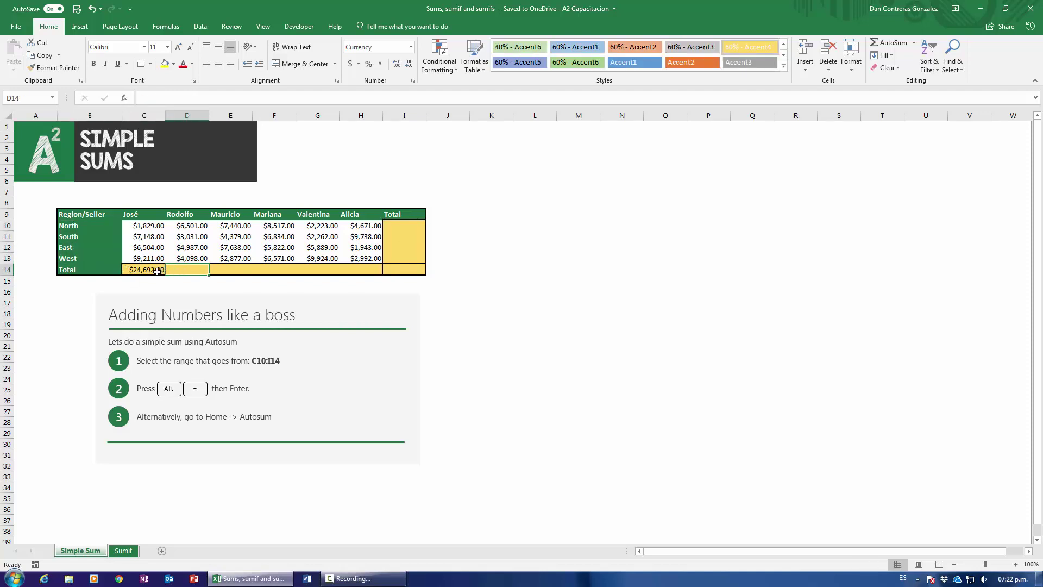
{"action": "left_click", "coordinate": [159, 271]}
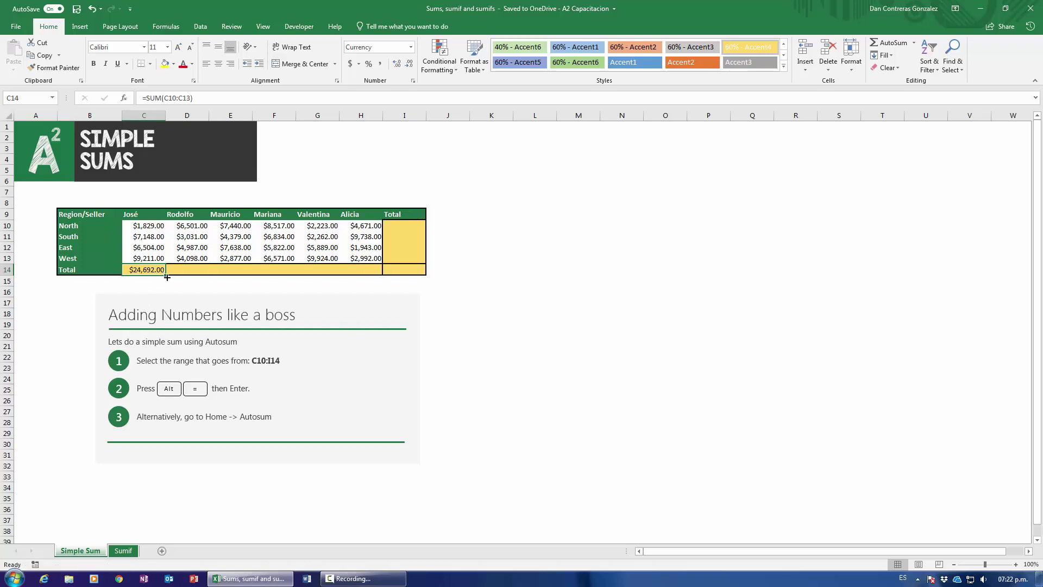
{"action": "left_click_drag", "start_coordinate": [165, 275], "coordinate": [381, 273]}
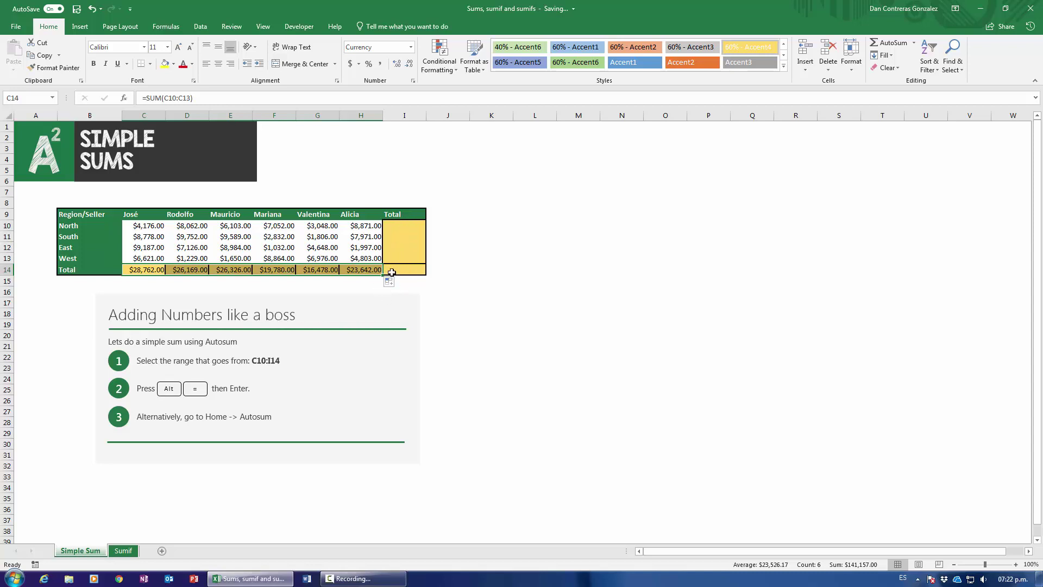
Step: Undo the fill across the Total row and the SUM formula in C14
{"action": "key", "text": "ctrl+z"}
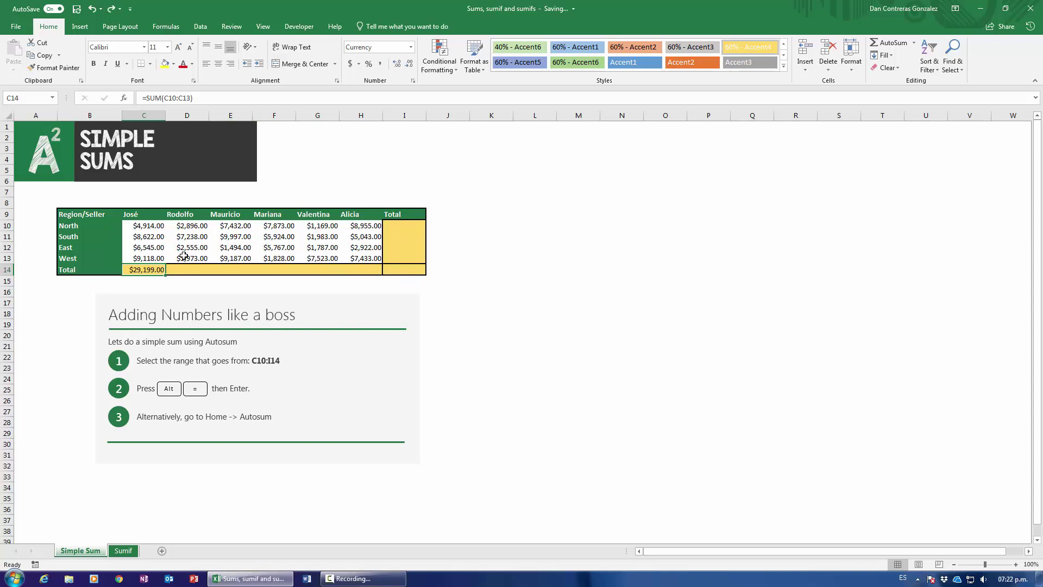
{"action": "key", "text": "ctrl+z"}
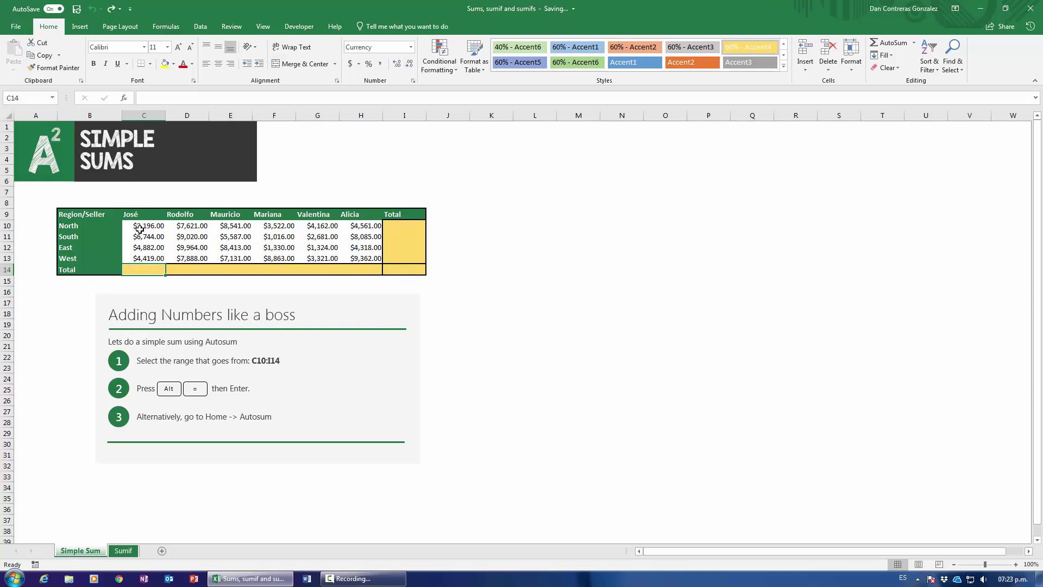
Step: Use AutoSum on the range C10:I14 to add all seller and region totals at once
{"action": "left_click_drag", "start_coordinate": [145, 225], "coordinate": [392, 267]}
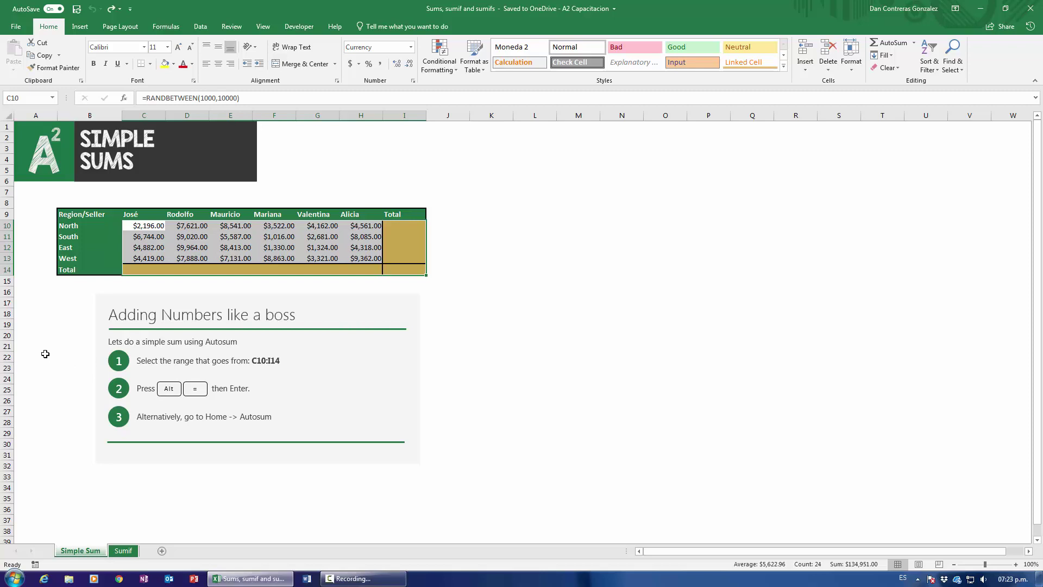
{"action": "key", "text": "alt+equal"}
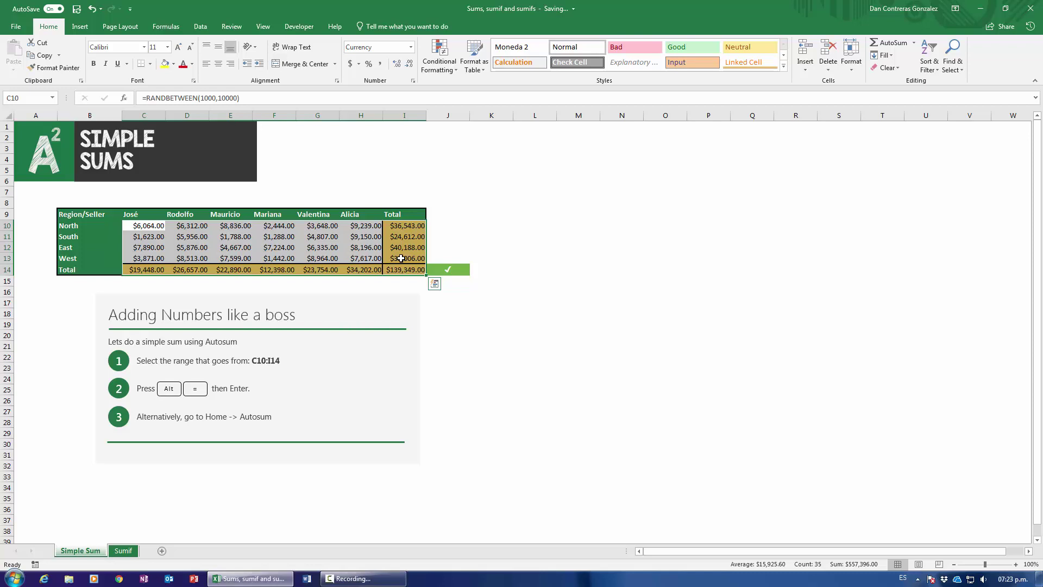
Step: Re-enter the formula =SUM(C10:C13) manually in C14
{"action": "left_click", "coordinate": [158, 271]}
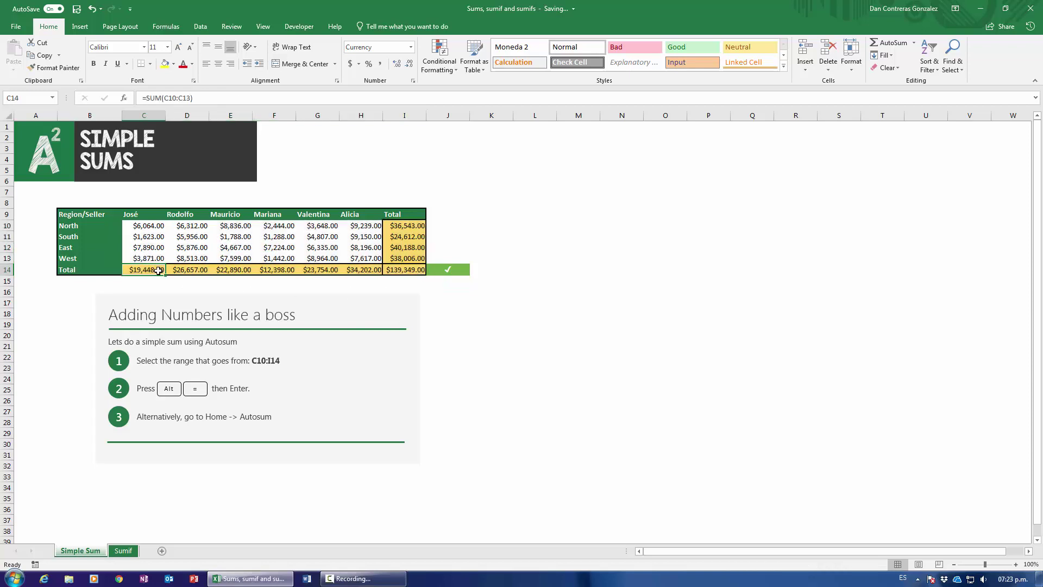
{"action": "type", "text": "=sum("}
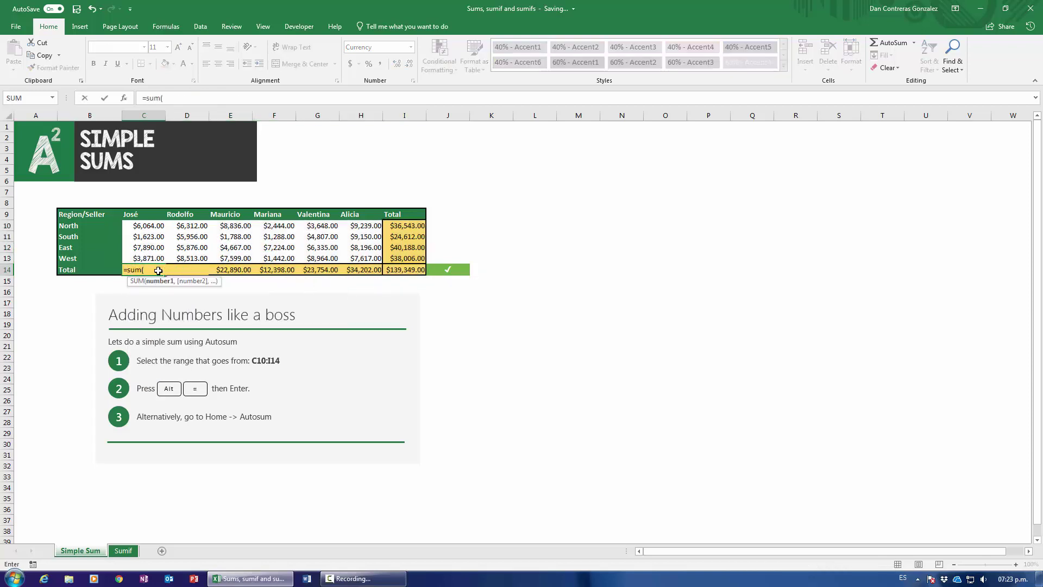
{"action": "type", "text": "C10:C13)"}
{"action": "key", "text": "ctrl+Return"}
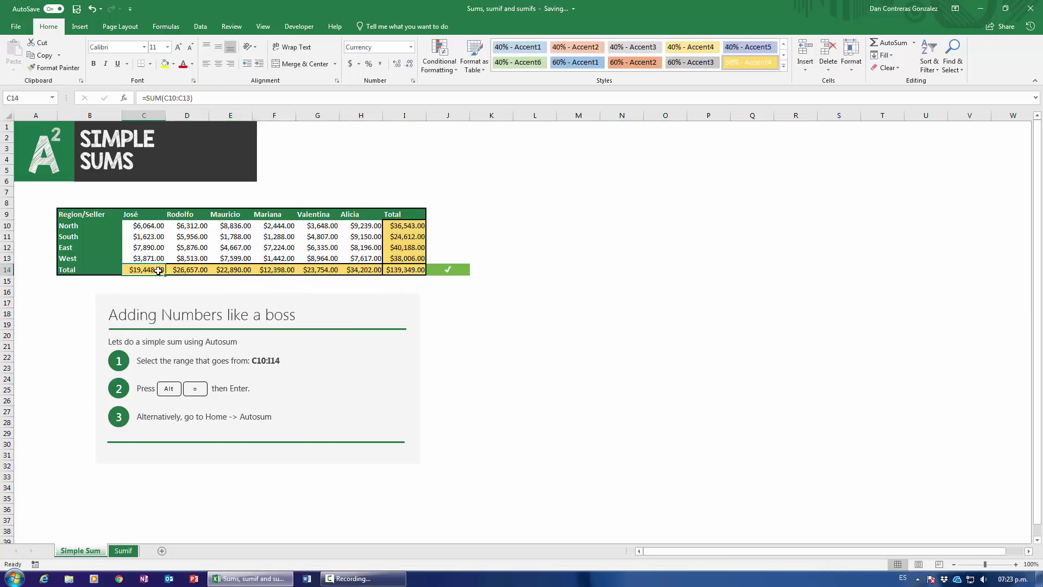
Step: Clear C14 and recreate its total of C10:C13 with AutoSum
{"action": "key", "text": "Delete"}
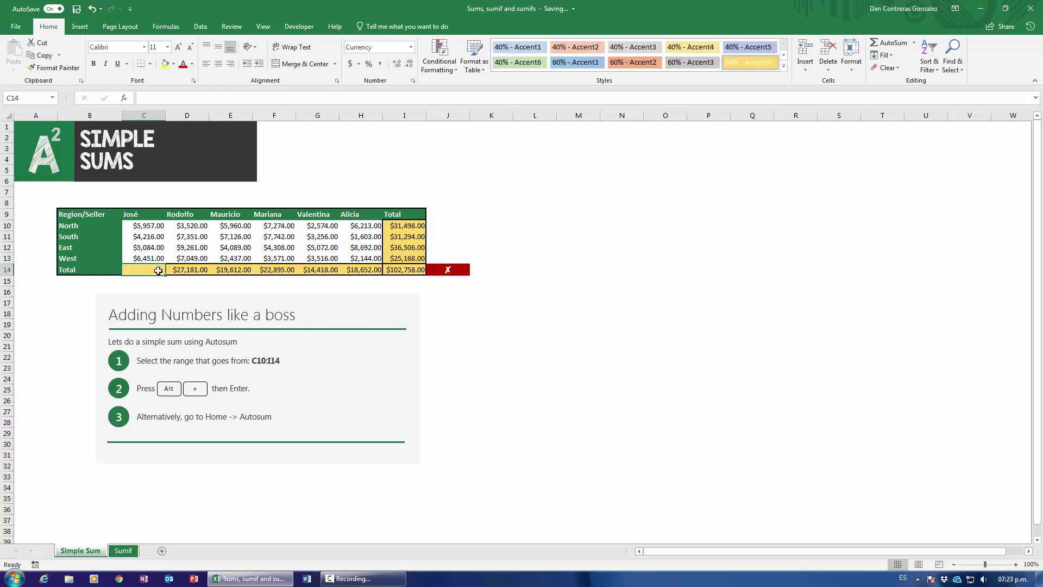
{"action": "key", "text": "alt+equal"}
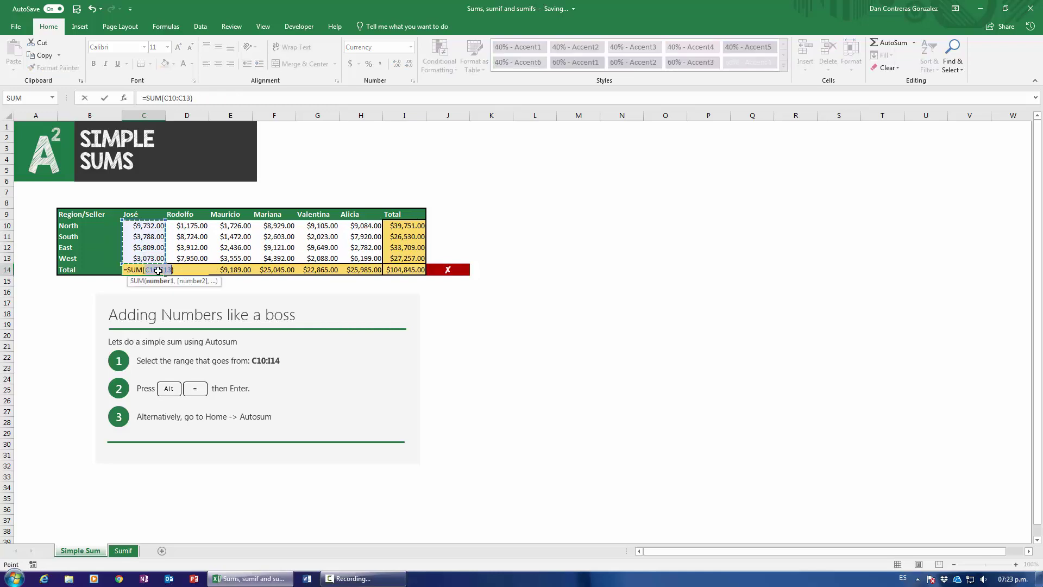
{"action": "key", "text": "Return"}
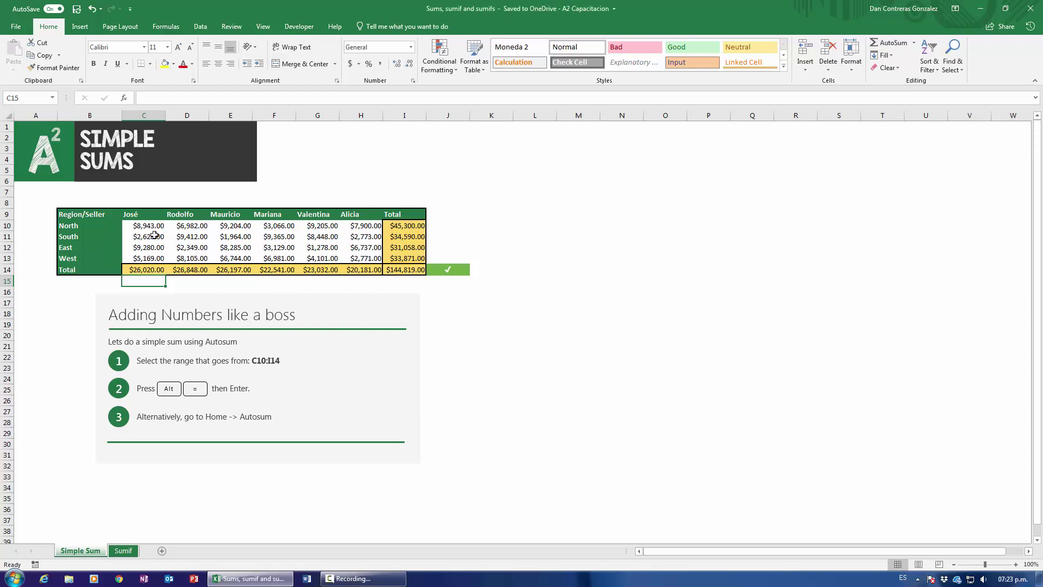
Step: Open the Sumif sheet and look at the Amount column of the invoice table
{"action": "left_click_drag", "start_coordinate": [143, 225], "coordinate": [406, 268]}
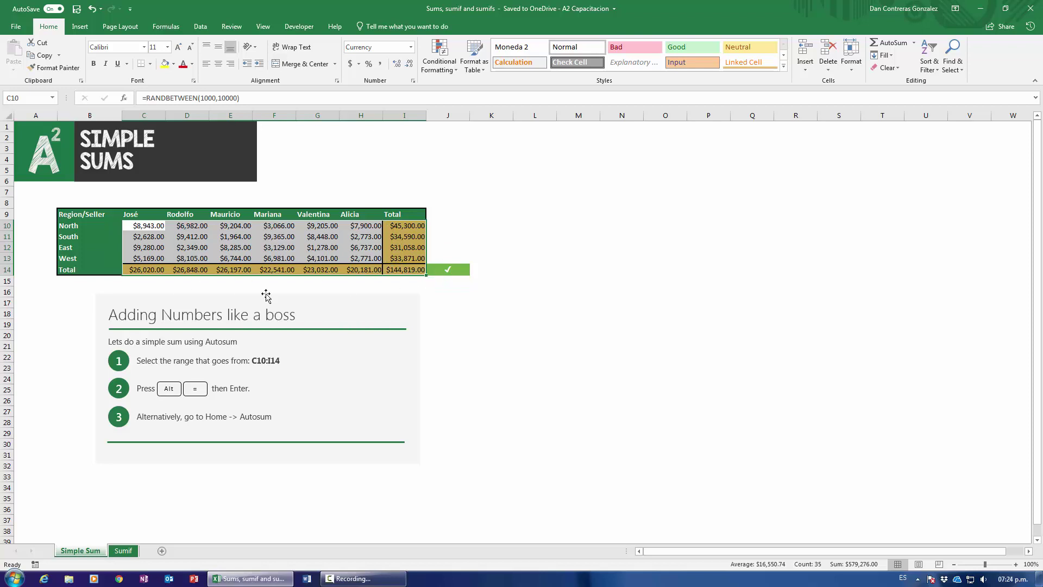
{"action": "left_click", "coordinate": [332, 579]}
{"action": "left_click", "coordinate": [122, 551]}
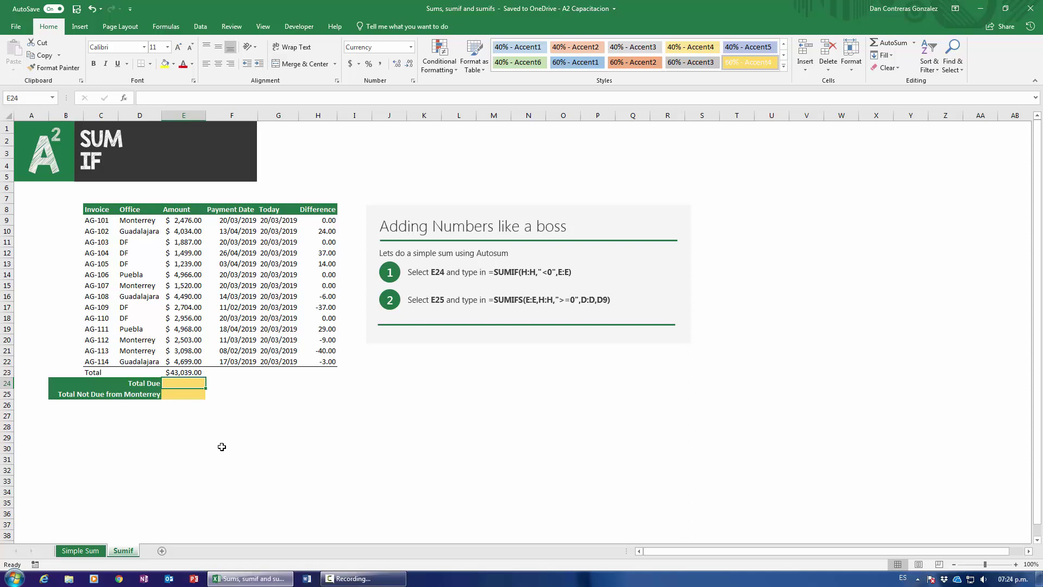
{"action": "left_click", "coordinate": [190, 251]}
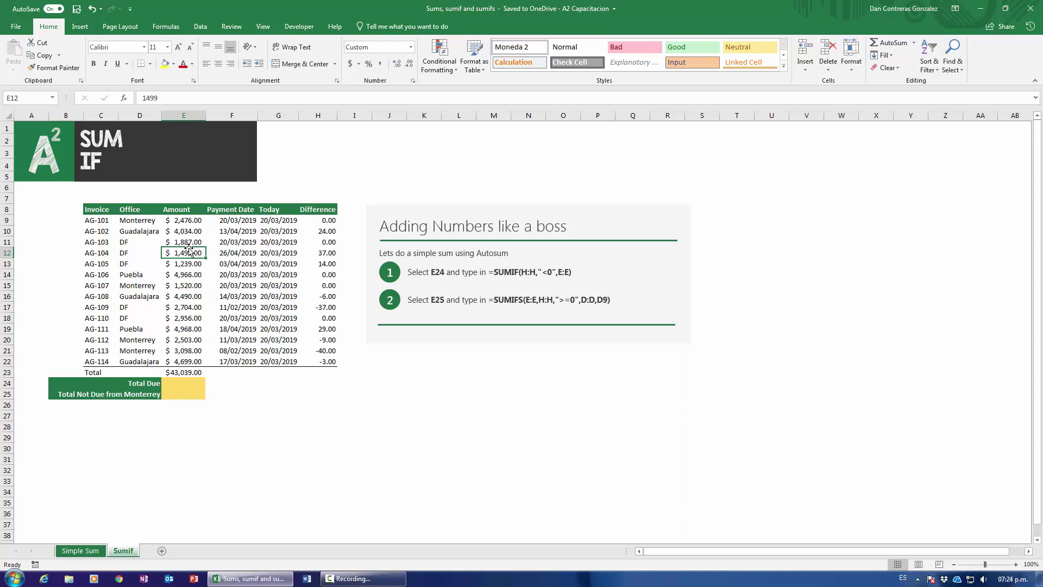
Step: Review the summed range C10:C13 on the Simple Sum sheet and return to the invoice amounts on the Sumif sheet
{"action": "left_click", "coordinate": [88, 550]}
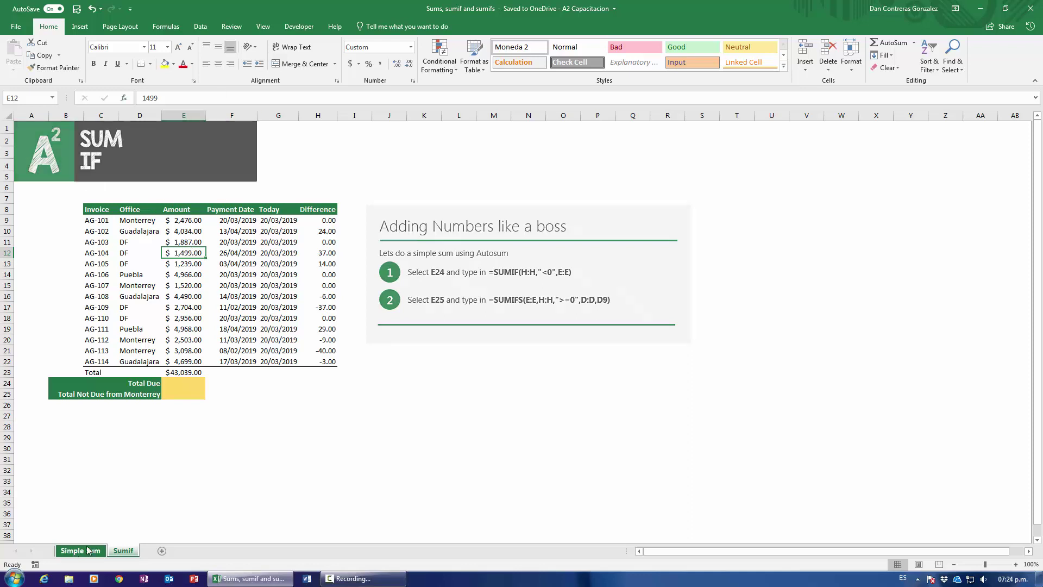
{"action": "left_click_drag", "start_coordinate": [148, 228], "coordinate": [144, 261]}
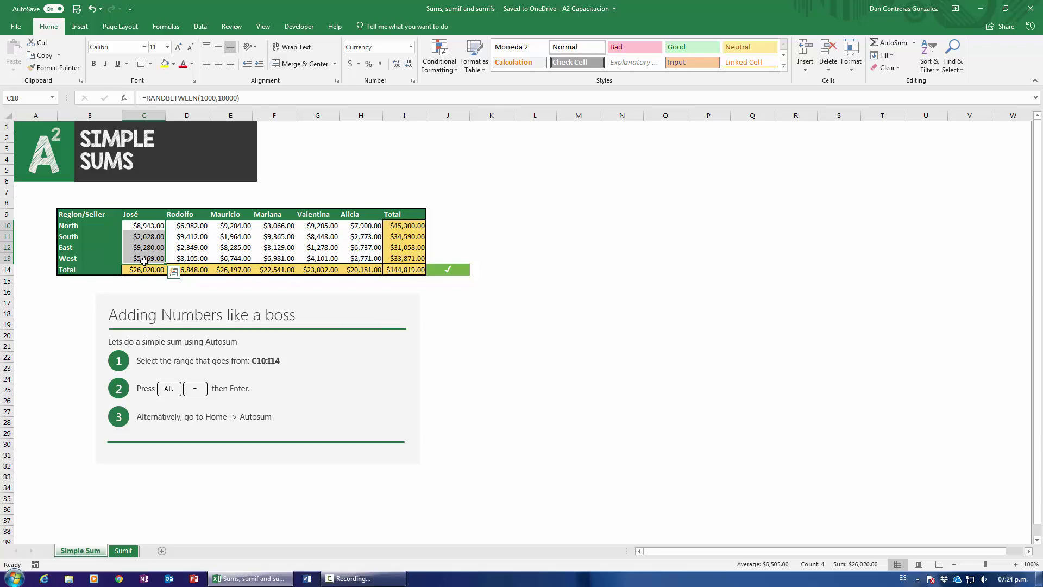
{"action": "left_click", "coordinate": [125, 551]}
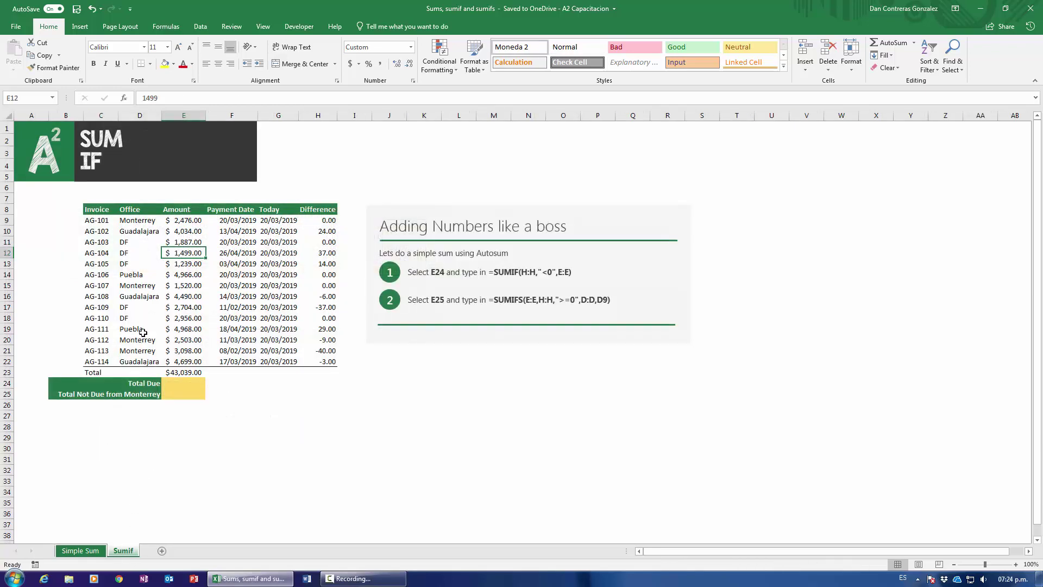
{"action": "left_click", "coordinate": [173, 285]}
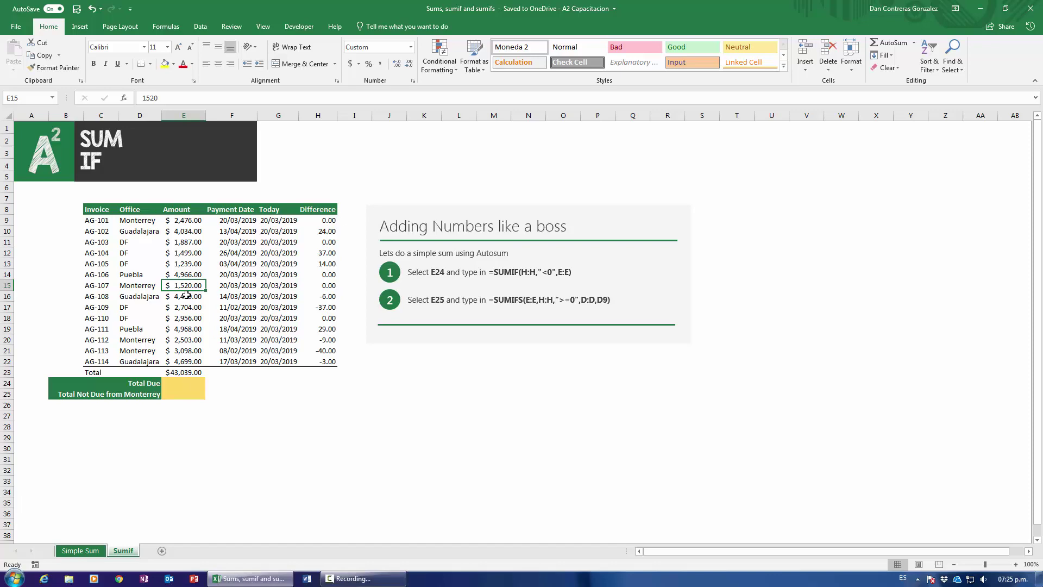
Step: Keep the current Windows color scheme without showing the message again, and dismiss the Quick Analysis options for D24:D25
{"action": "left_click_drag", "start_coordinate": [137, 386], "coordinate": [138, 398]}
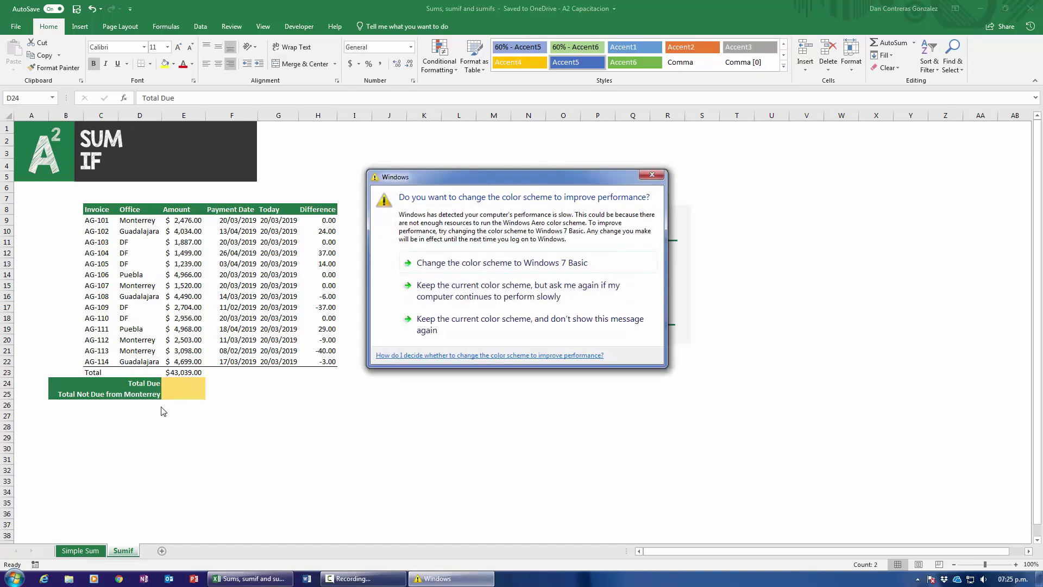
{"action": "left_click", "coordinate": [437, 333]}
{"action": "left_click", "coordinate": [170, 407]}
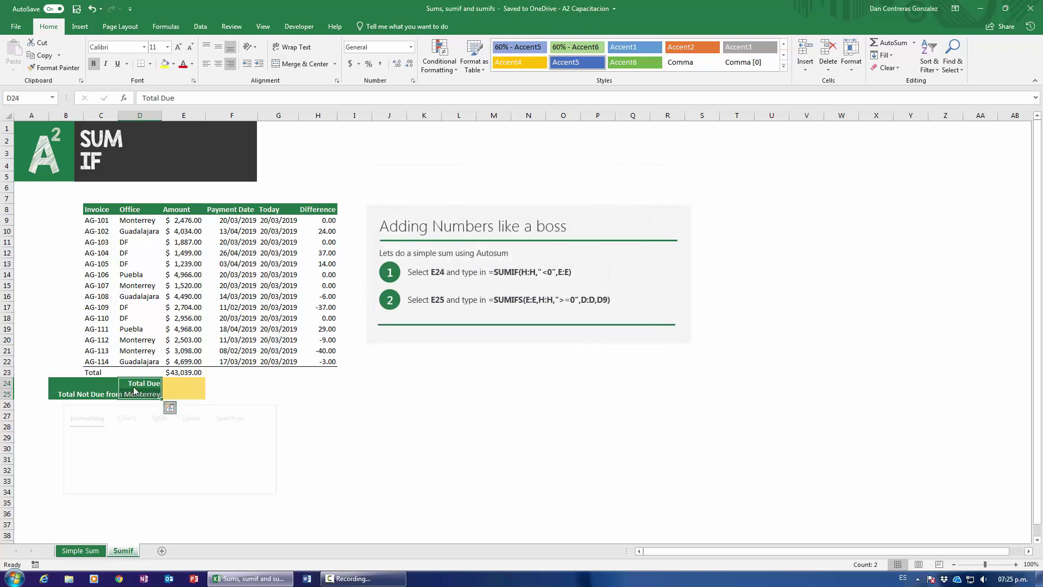
{"action": "left_click", "coordinate": [229, 405]}
Step: Examine the Total Due and Total Not Due from Monterrey cells, and the Payment Date and Today columns of the invoice table
{"action": "left_click_drag", "start_coordinate": [150, 384], "coordinate": [177, 394]}
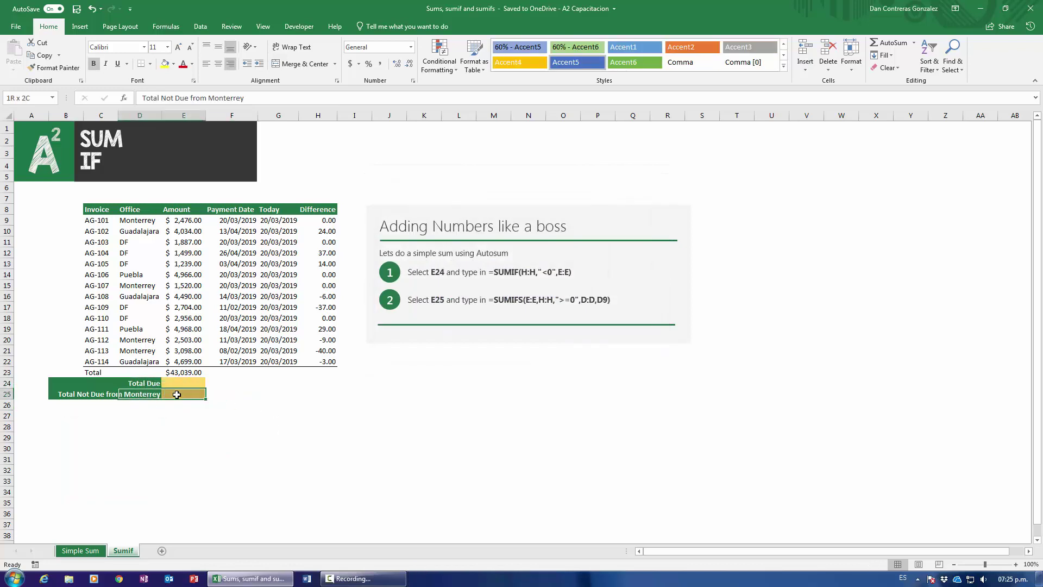
{"action": "left_click", "coordinate": [181, 480]}
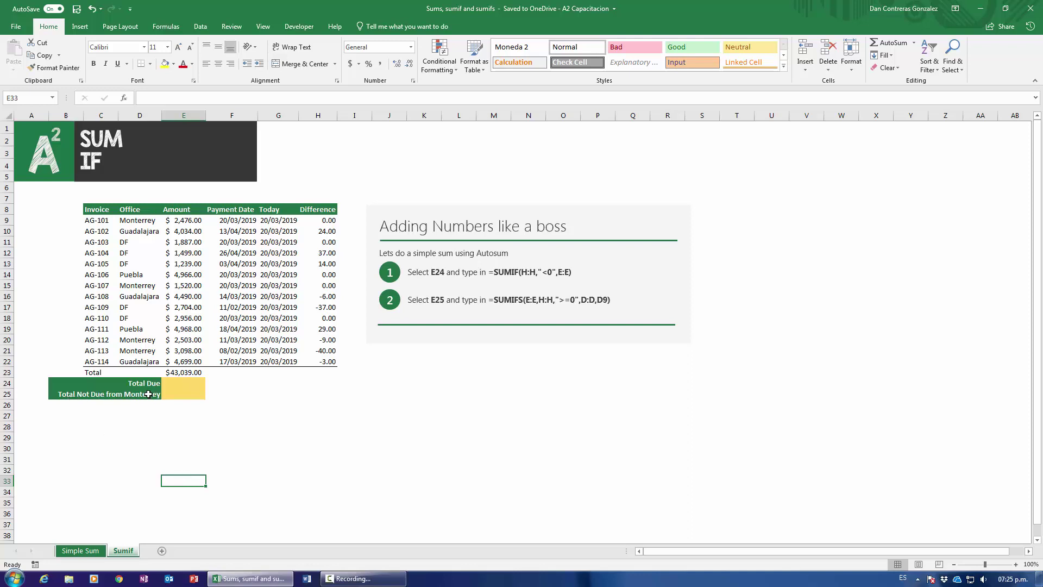
{"action": "left_click_drag", "start_coordinate": [151, 386], "coordinate": [185, 385]}
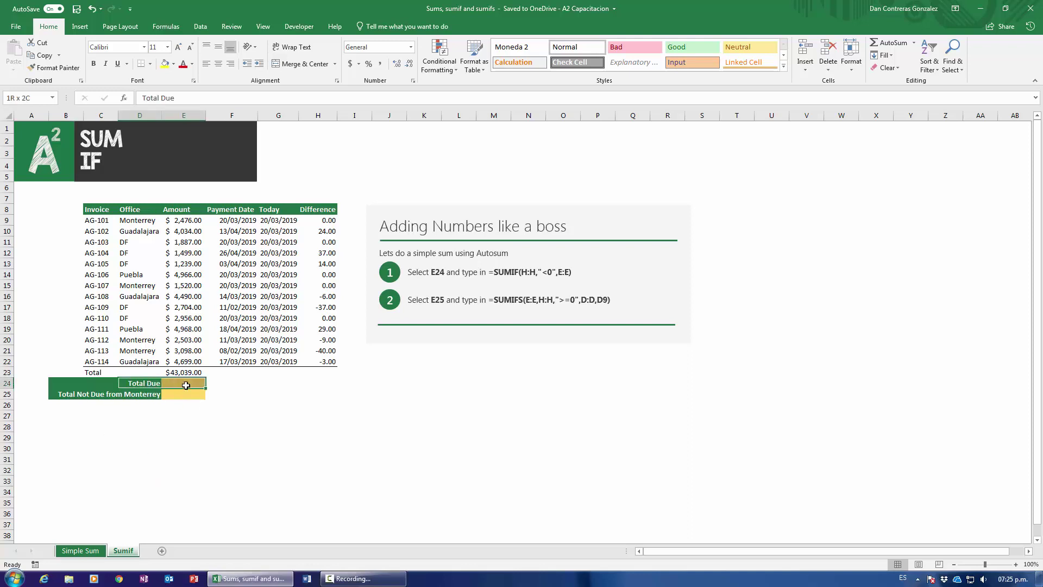
{"action": "left_click", "coordinate": [186, 388]}
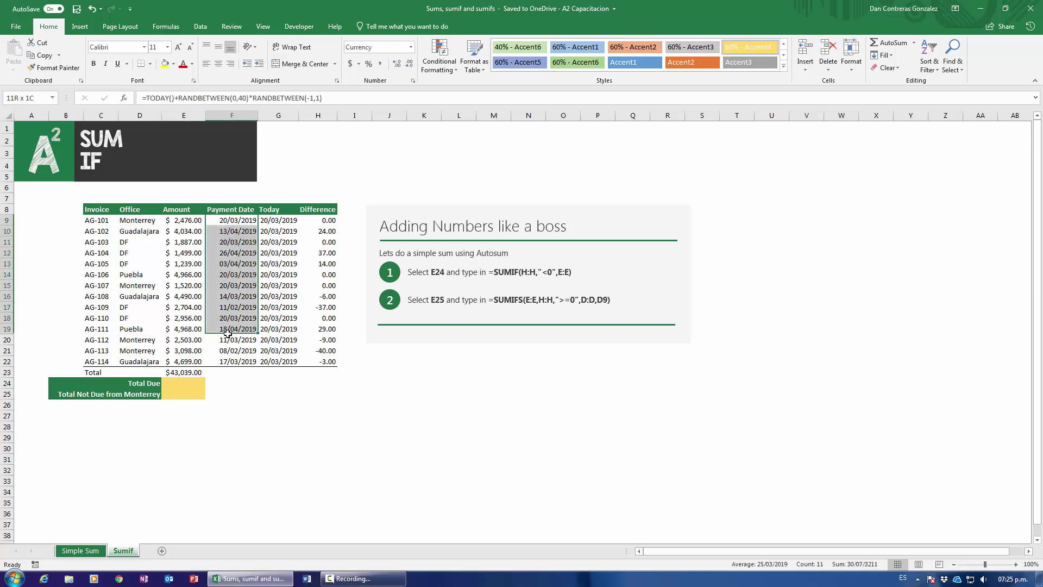
{"action": "left_click_drag", "start_coordinate": [244, 222], "coordinate": [246, 329]}
{"action": "left_click_drag", "start_coordinate": [279, 220], "coordinate": [278, 339]}
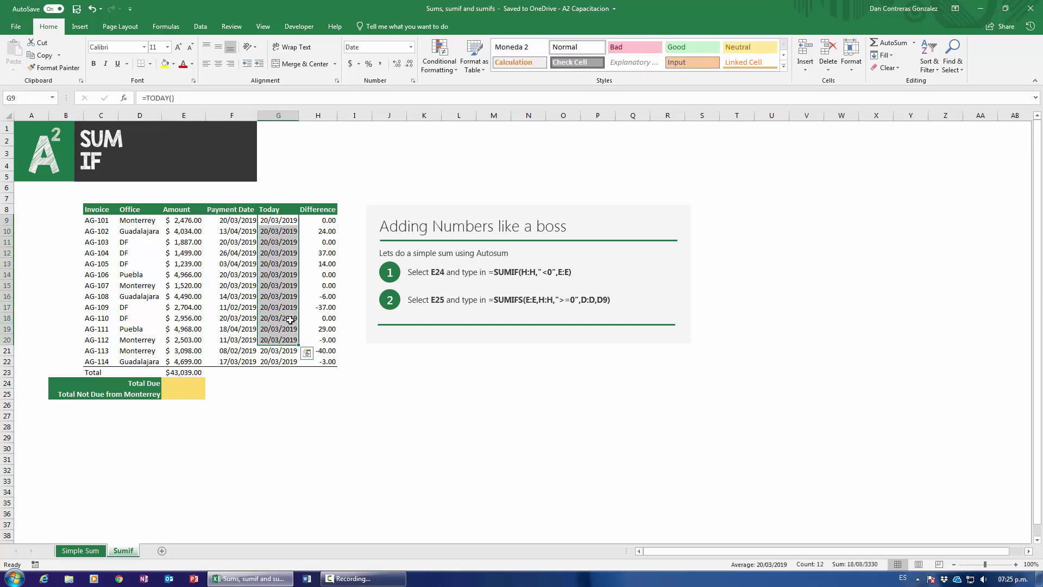
Step: Examine the Payment Date and Difference formulas of invoice AG-102 in cells F10 and H10
{"action": "left_click", "coordinate": [278, 307]}
{"action": "left_click", "coordinate": [245, 232]}
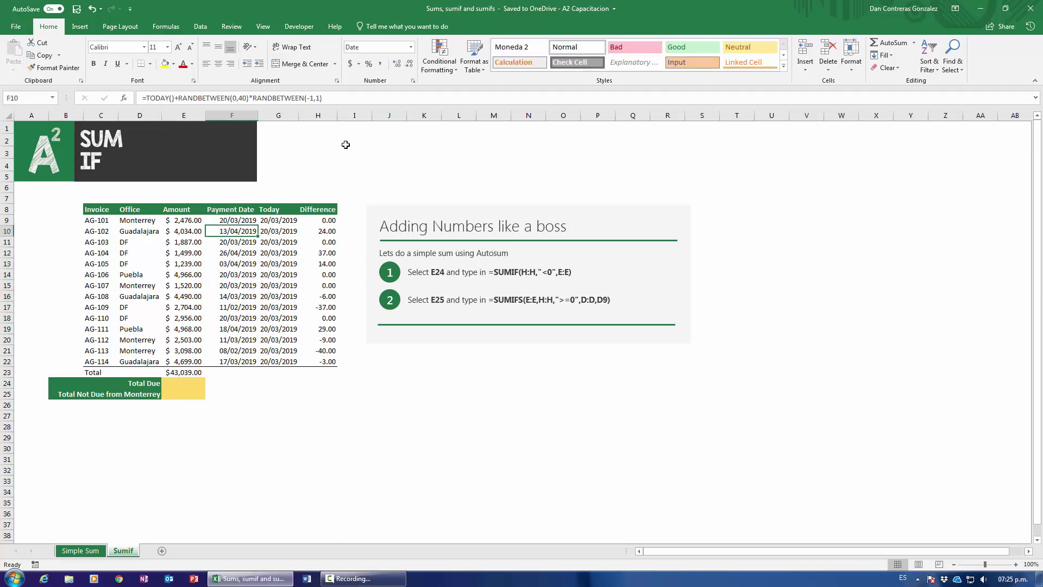
{"action": "key", "text": "Up"}
{"action": "key", "text": "Down"}
{"action": "key", "text": "Right"}
{"action": "key", "text": "Right"}
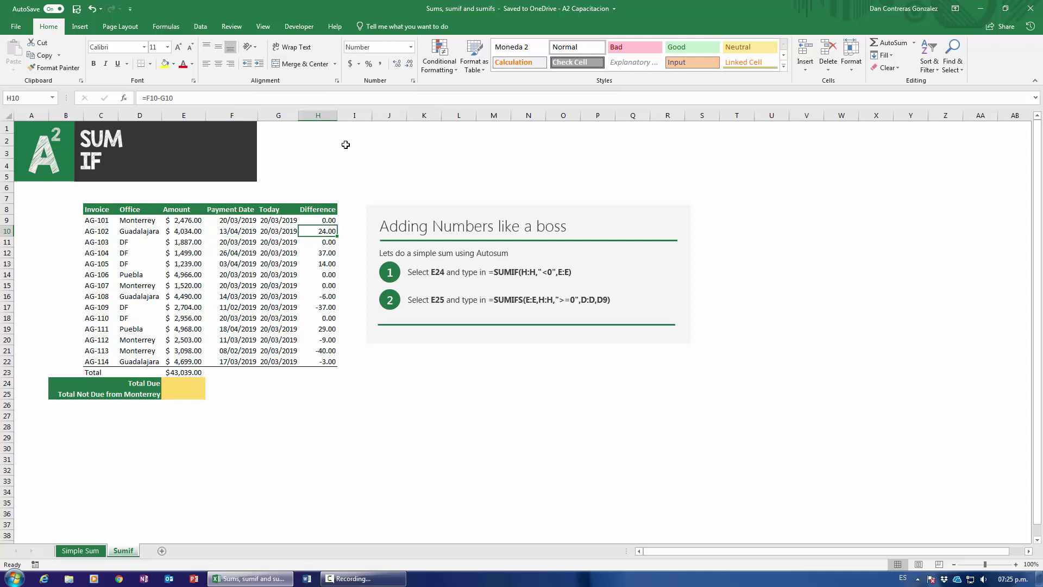
Step: Look down the Difference column to invoice AG-109 and compare its difference with its payment date
{"action": "key", "text": "Down"}
{"action": "key", "text": "Down"}
{"action": "key", "text": "Down"}
{"action": "key", "text": "Down"}
{"action": "key", "text": "Down"}
{"action": "key", "text": "Down"}
{"action": "key", "text": "Down"}
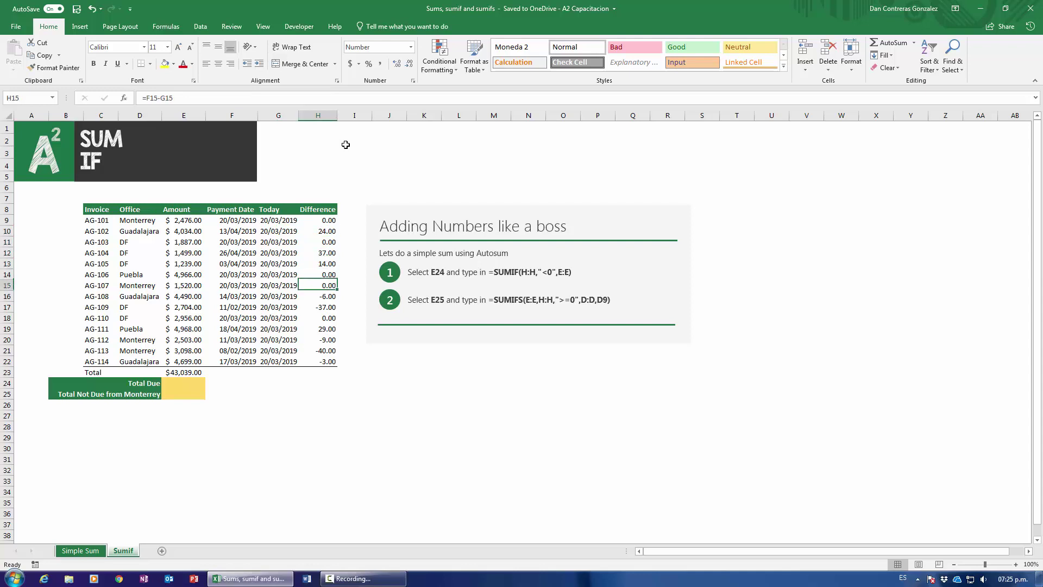
{"action": "key", "text": "Left"}
{"action": "key", "text": "Left"}
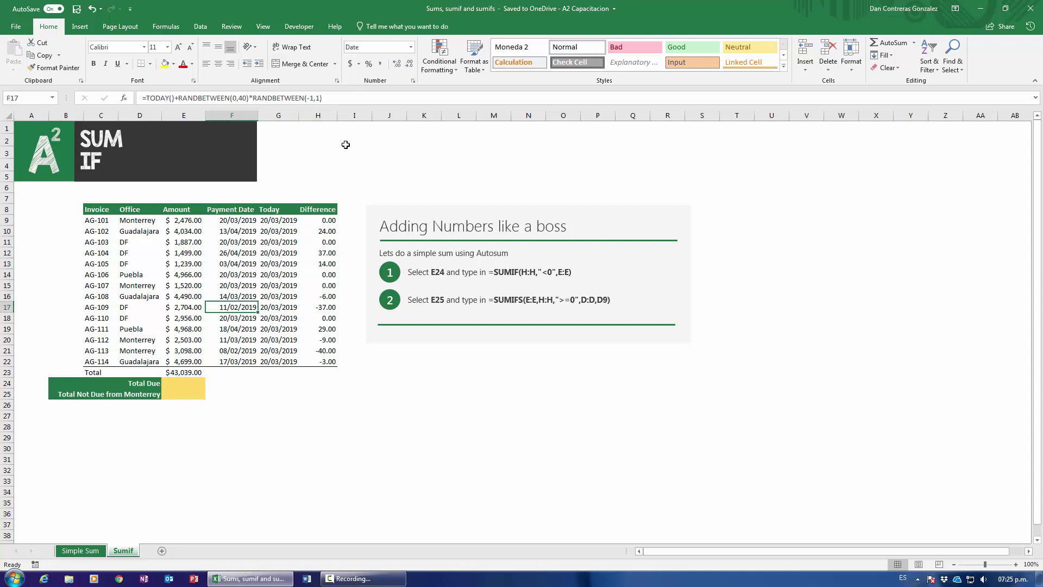
{"action": "key", "text": "Right"}
{"action": "key", "text": "Right"}
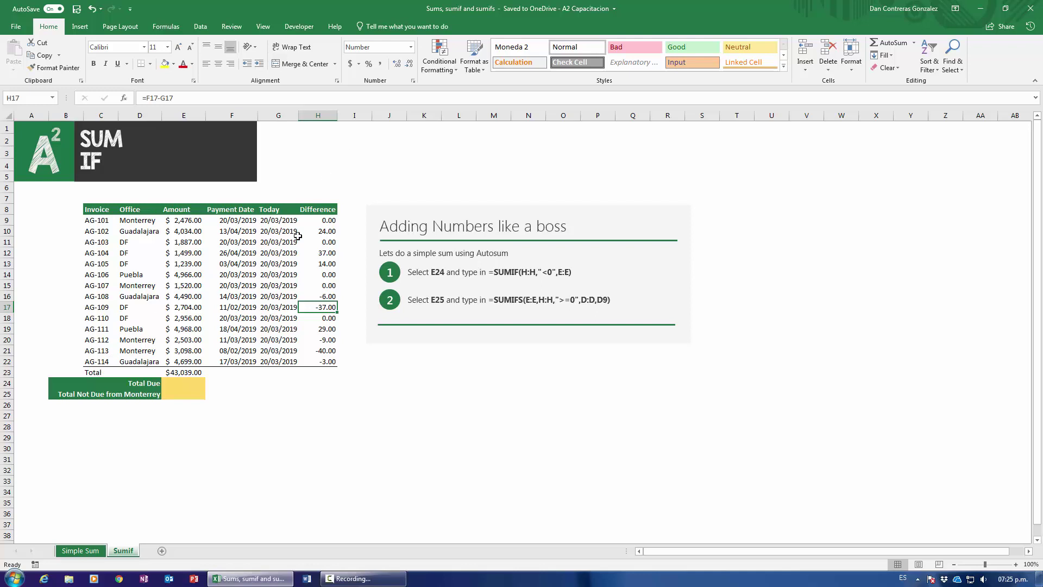
Step: Try totalling the overdue invoices in the Total Due cell E24 with =E16+E17+E20+E21+E22, and undo that entry
{"action": "left_click", "coordinate": [183, 383]}
{"action": "type", "text": "="}
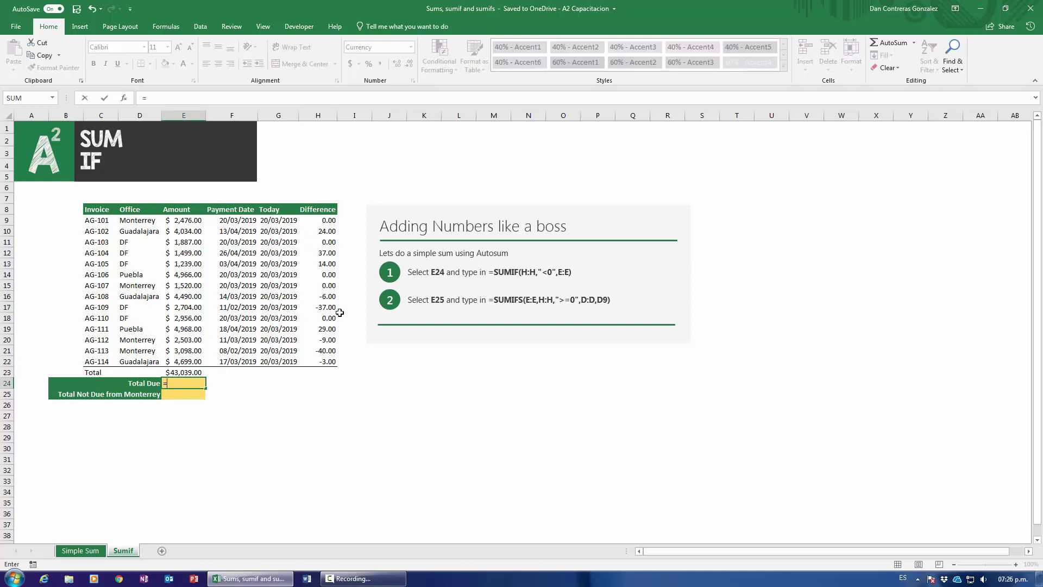
{"action": "left_click", "coordinate": [181, 298]}
{"action": "type", "text": "+"}
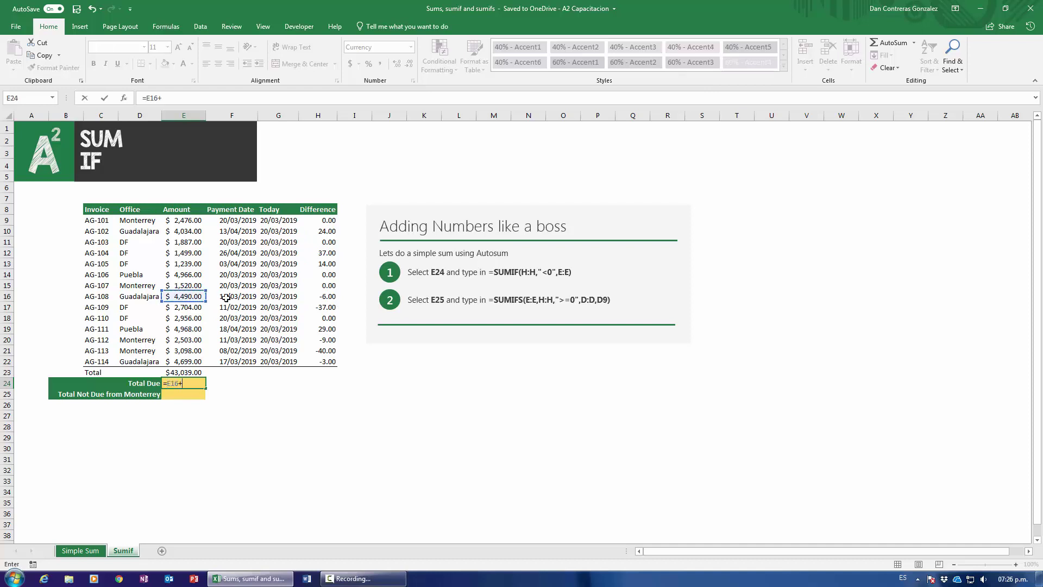
{"action": "left_click", "coordinate": [188, 308]}
{"action": "type", "text": "+"}
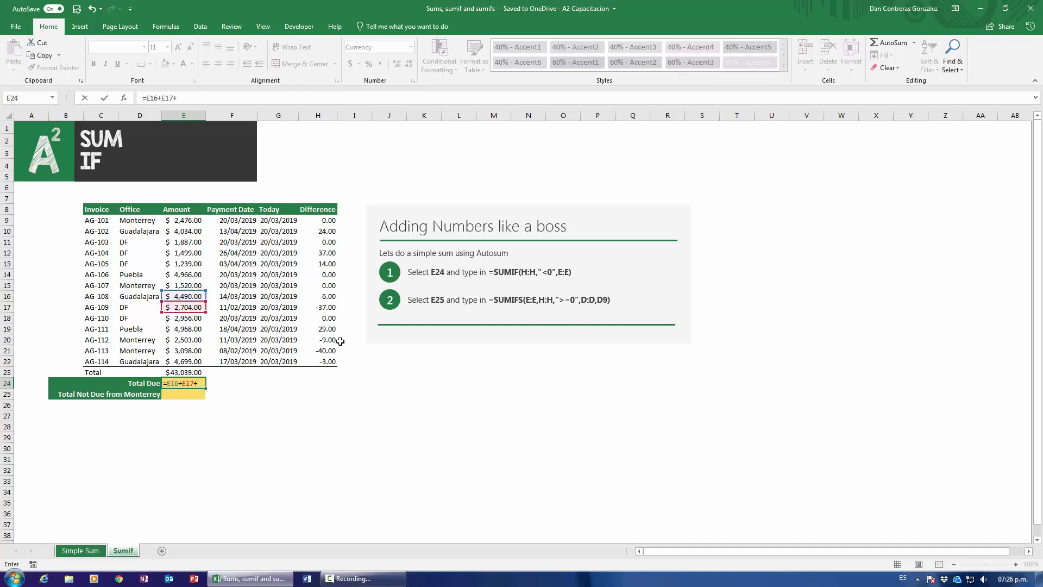
{"action": "left_click", "coordinate": [187, 342]}
{"action": "type", "text": "+"}
{"action": "left_click", "coordinate": [181, 351]}
{"action": "type", "text": "+"}
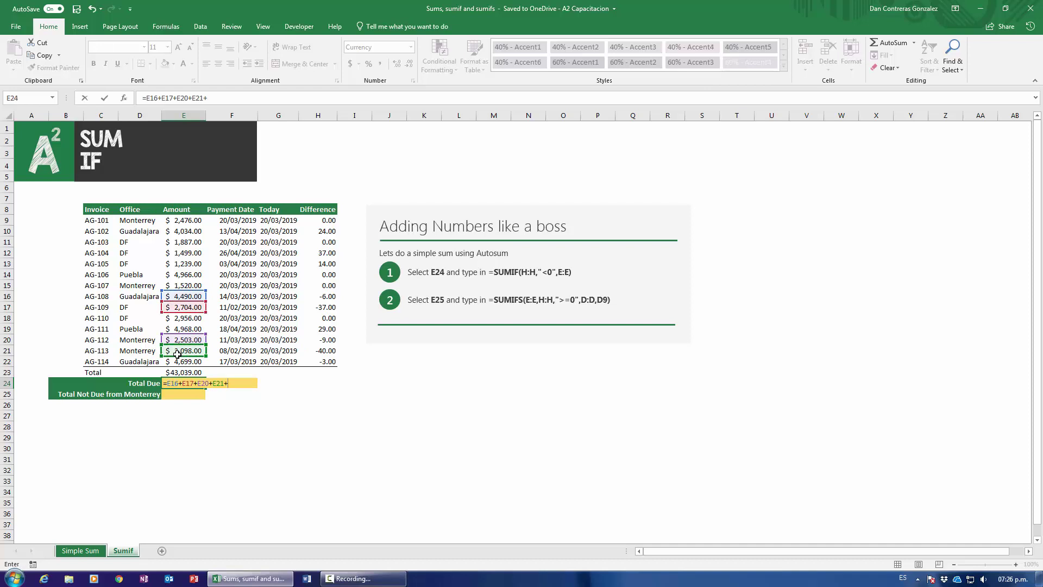
{"action": "left_click", "coordinate": [177, 361]}
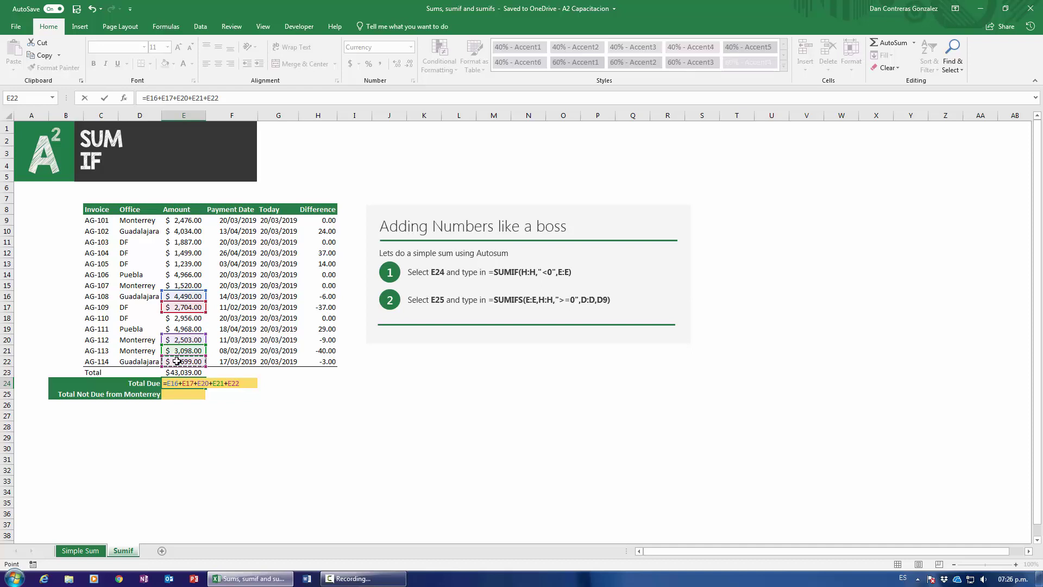
{"action": "key", "text": "Return"}
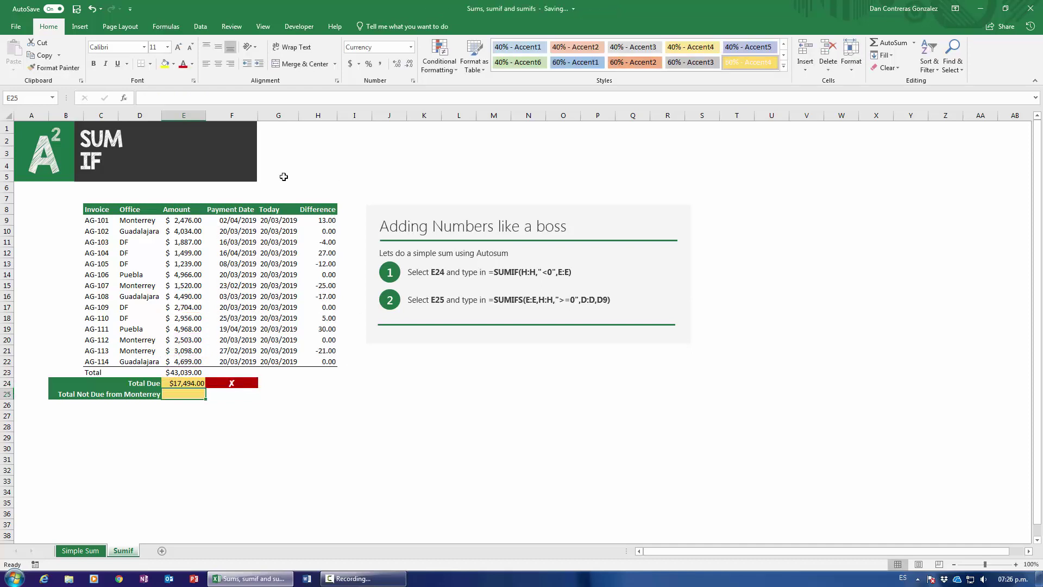
{"action": "key", "text": "ctrl+z"}
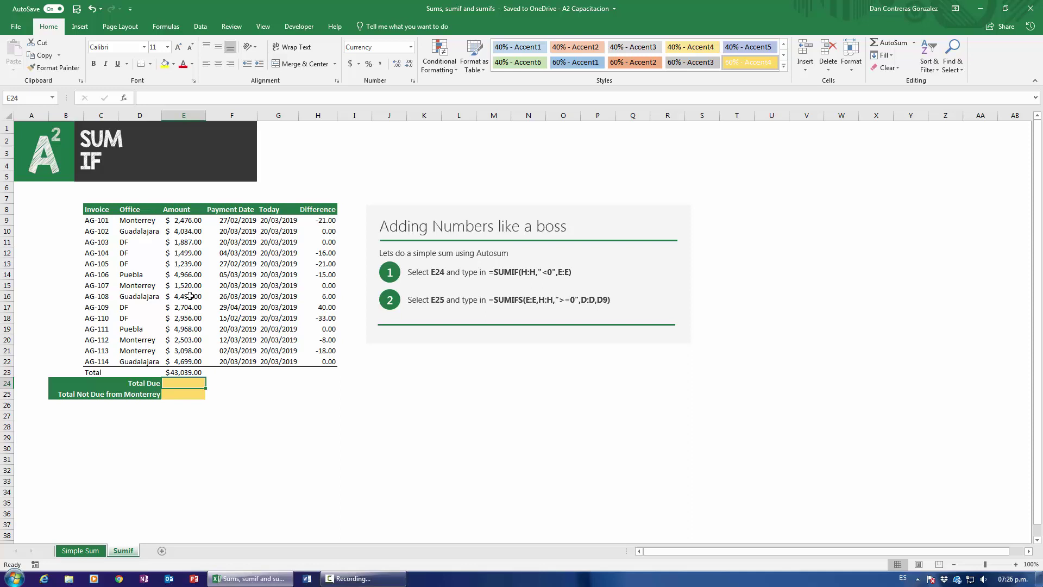
Step: Calculate Total Due in E24 with SUMIF, using range H8:H22, criteria "<0" and sum range E8:E22
{"action": "type", "text": "=sumif"}
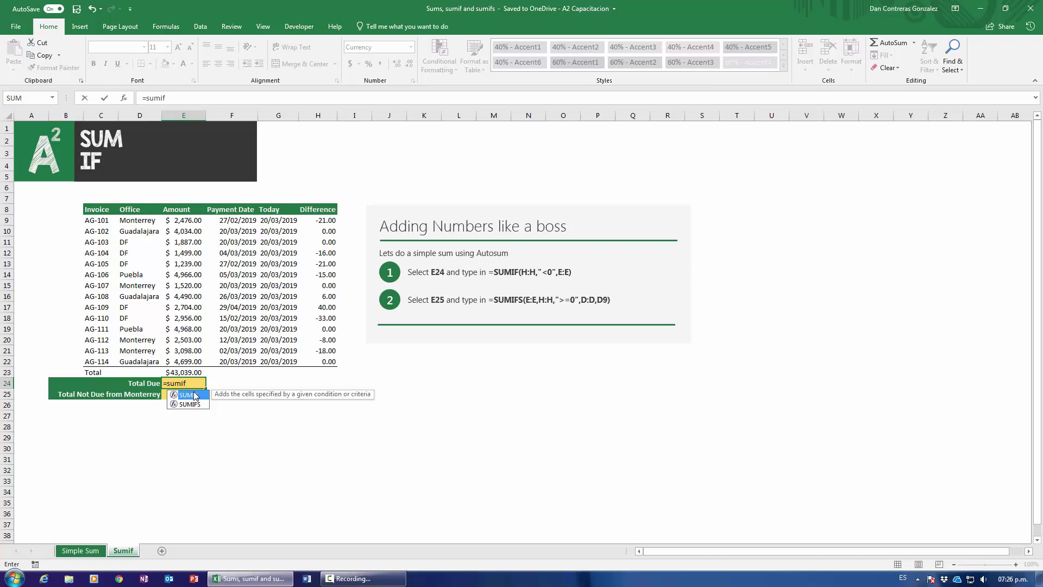
{"action": "type", "text": "("}
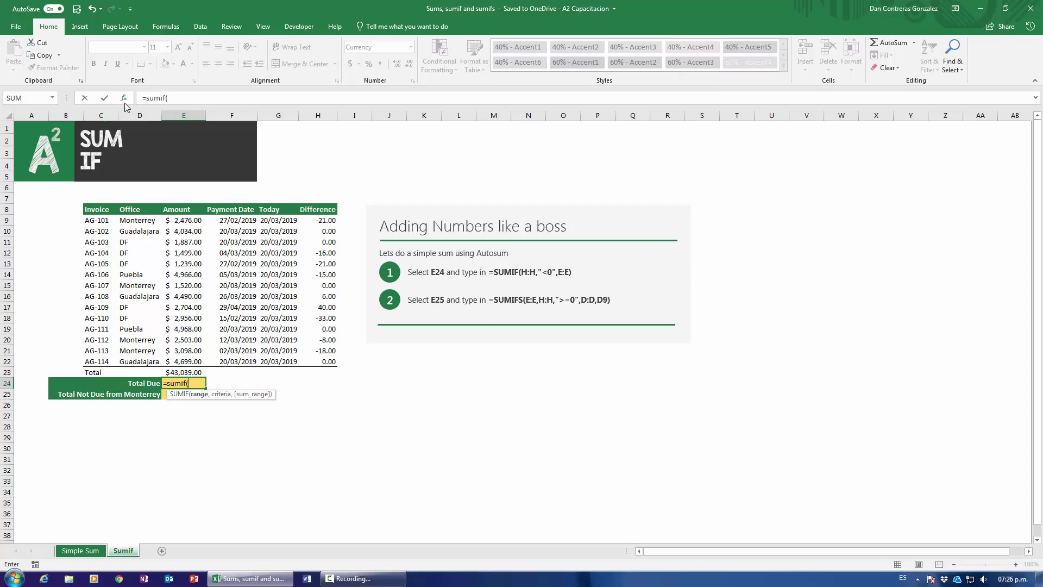
{"action": "left_click", "coordinate": [173, 98]}
{"action": "left_click", "coordinate": [124, 98]}
{"action": "left_click_drag", "start_coordinate": [438, 324], "coordinate": [462, 209]}
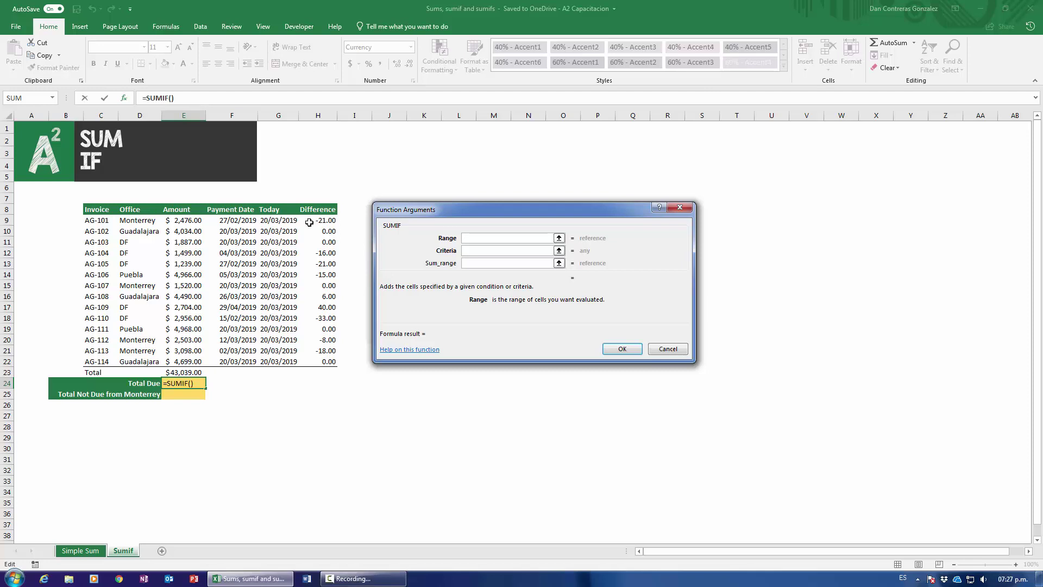
{"action": "type", "text": "H8:H22"}
{"action": "key", "text": "Tab"}
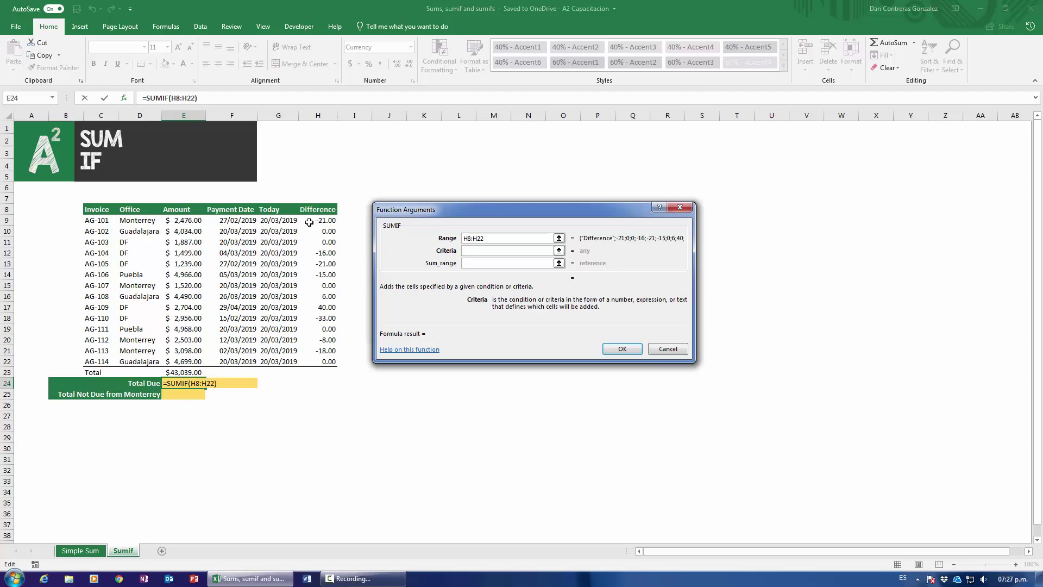
{"action": "type", "text": "\"<0\""}
{"action": "left_click", "coordinate": [482, 267]}
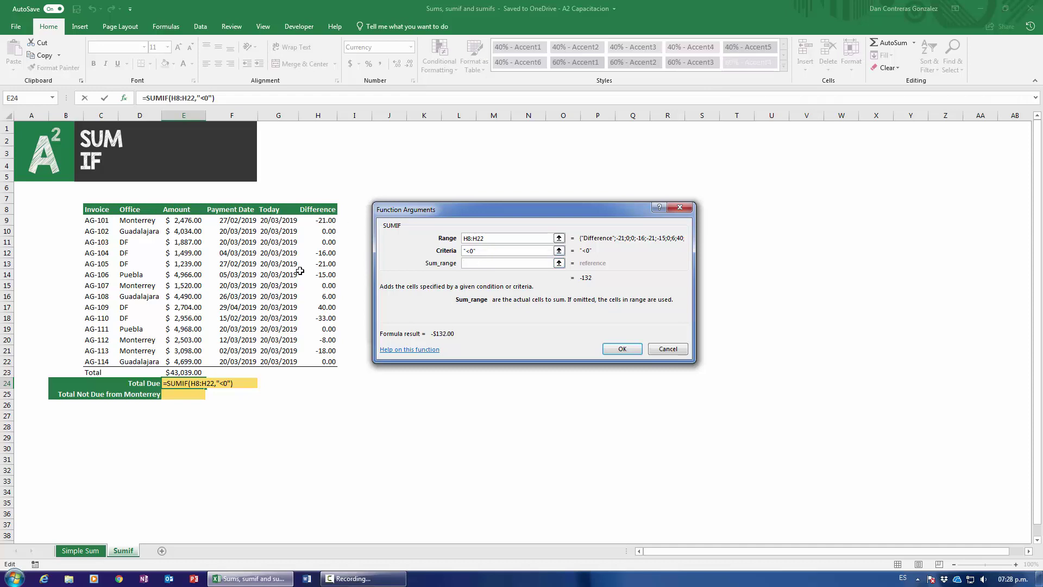
{"action": "left_click_drag", "start_coordinate": [185, 208], "coordinate": [180, 363]}
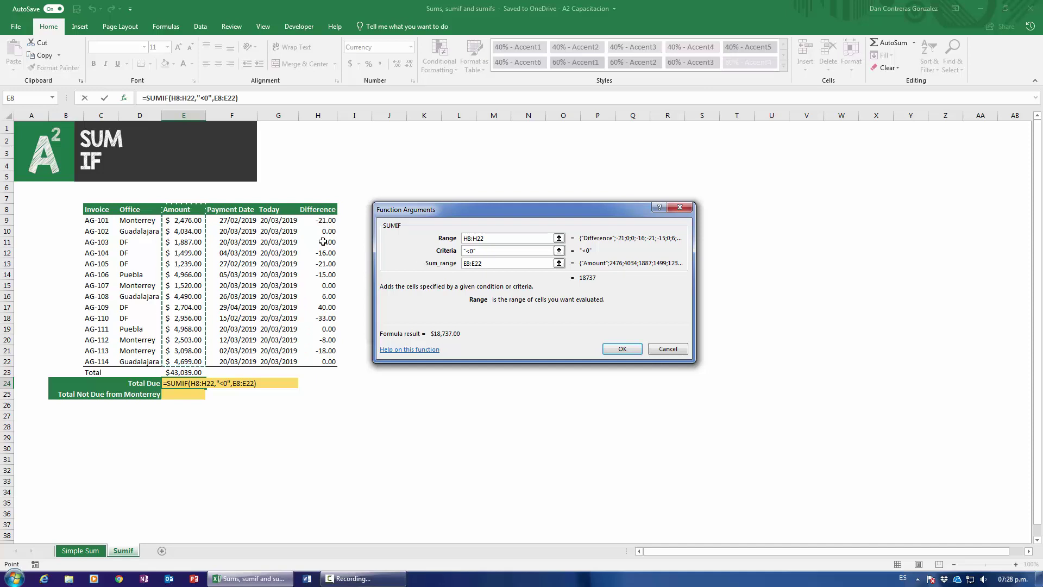
{"action": "left_click", "coordinate": [622, 349]}
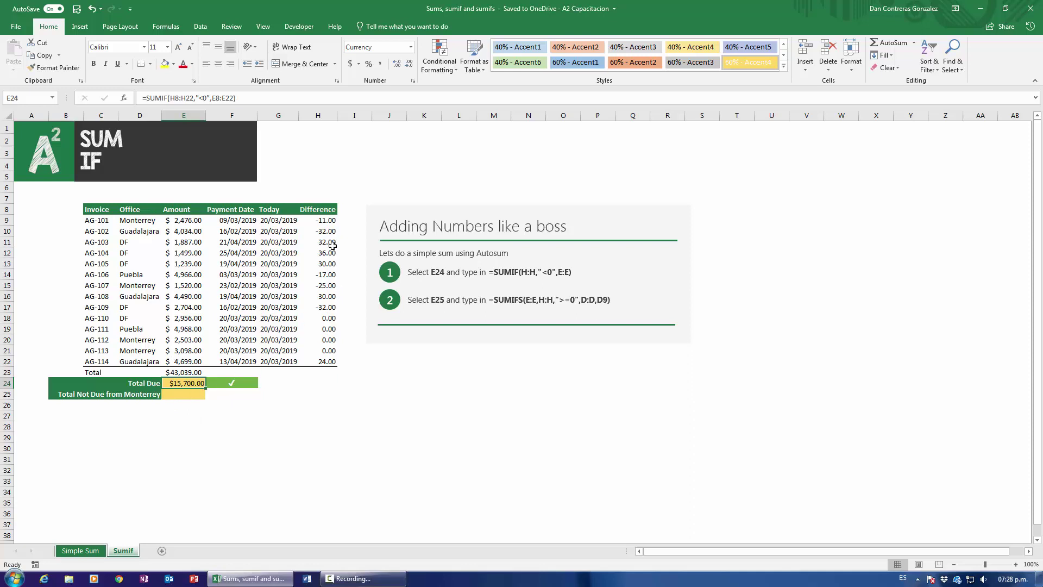
Step: Select the overdue amounts E9, E10, E14, E15 and E17 together to check their sum against Total Due
{"action": "left_click", "coordinate": [184, 219]}
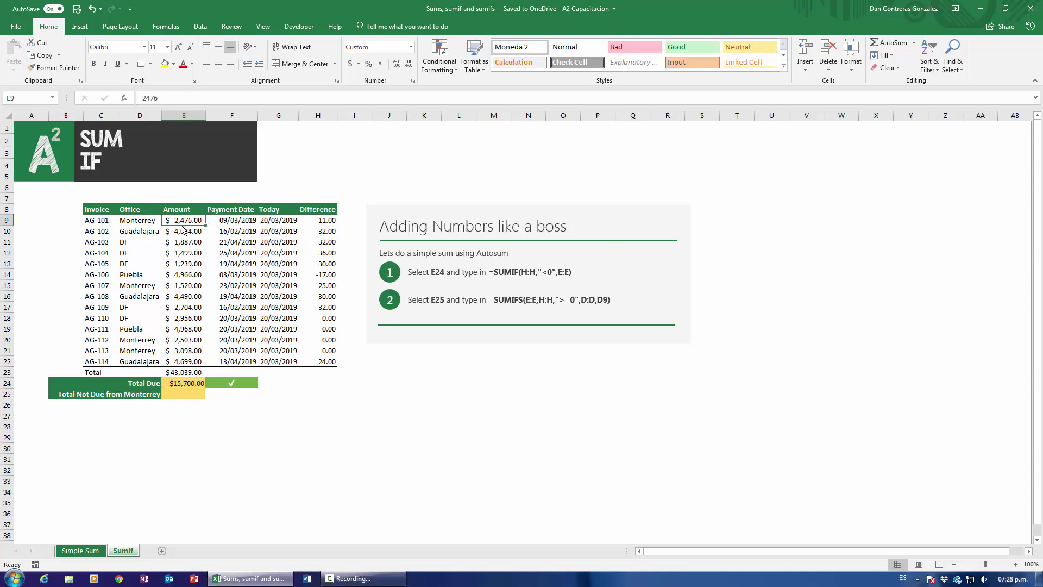
{"action": "left_click", "coordinate": [183, 231], "text": "ctrl"}
{"action": "left_click", "coordinate": [179, 275], "text": "ctrl"}
{"action": "left_click", "coordinate": [182, 286], "text": "ctrl"}
{"action": "left_click", "coordinate": [186, 307], "text": "ctrl"}
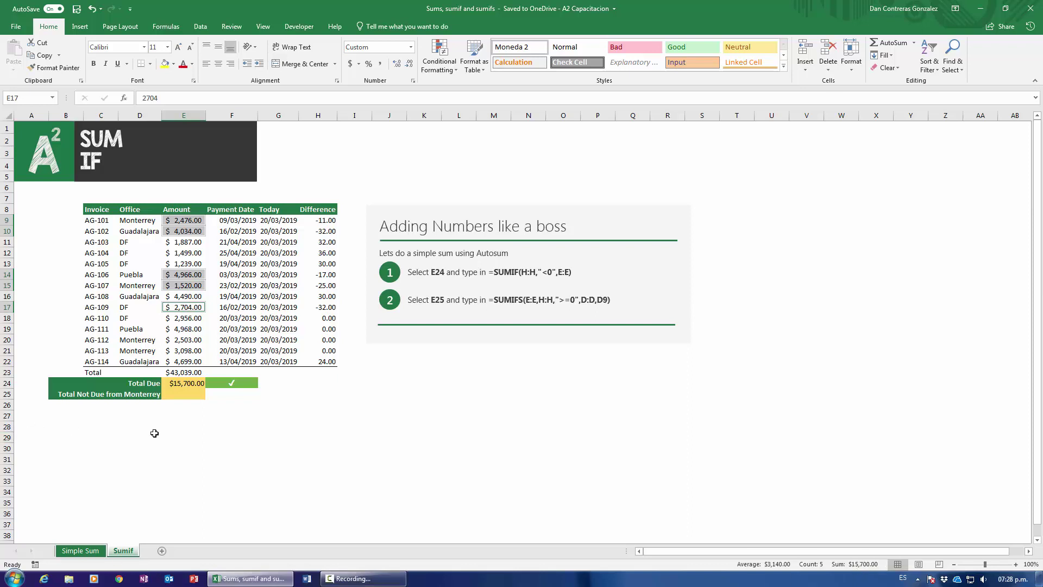
Step: Review the SUMIF function arguments of the Total Due cell E24 and close them
{"action": "left_click", "coordinate": [187, 382]}
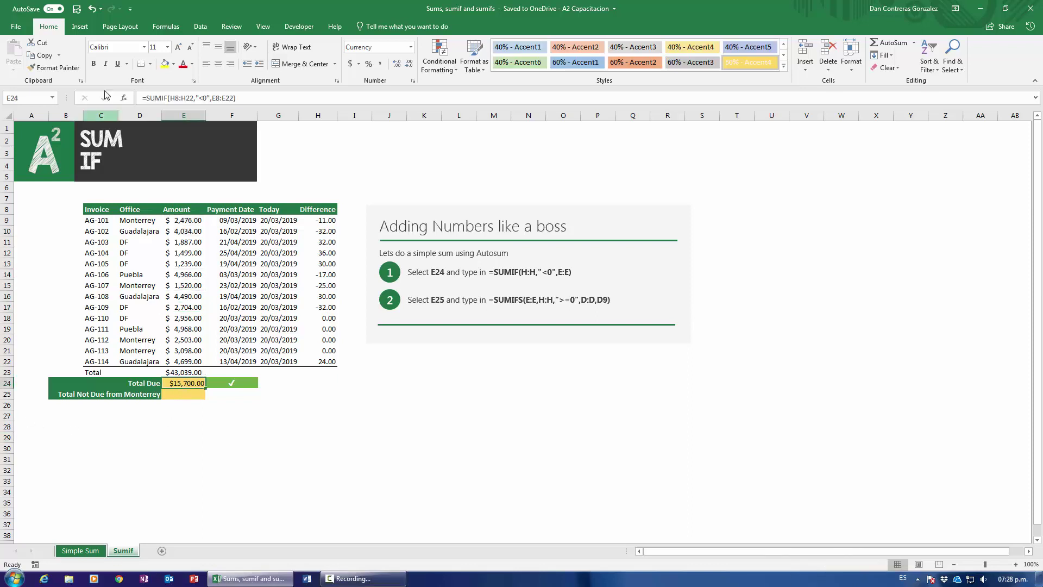
{"action": "left_click", "coordinate": [125, 98]}
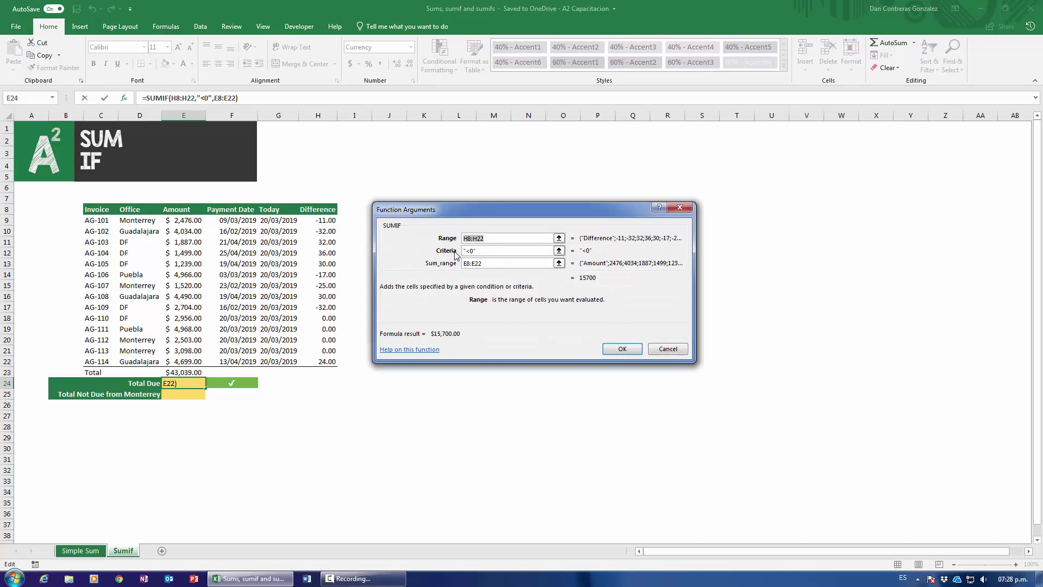
{"action": "left_click", "coordinate": [680, 207]}
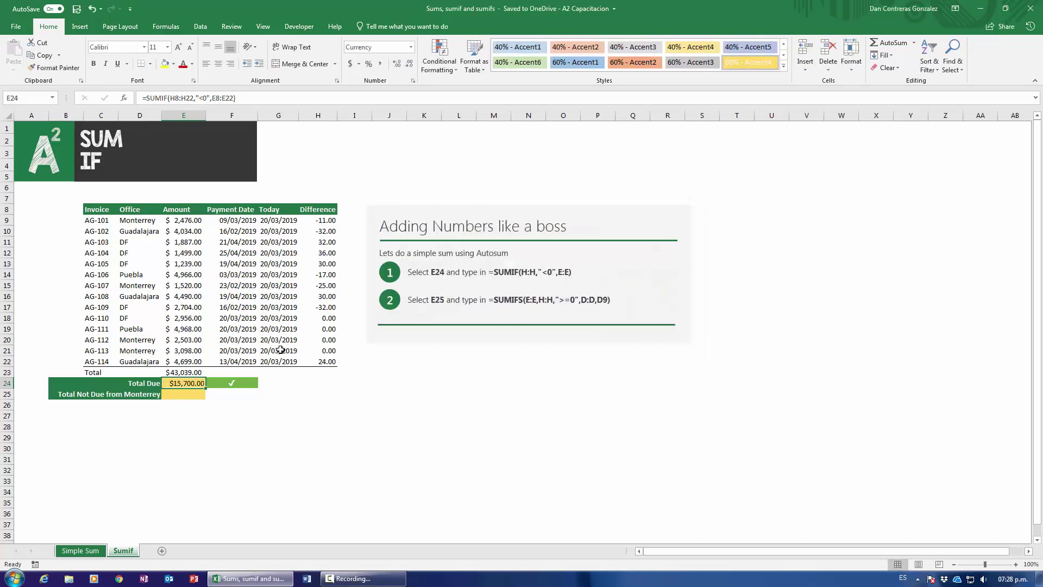
Step: Start a SUMIFS function in the Total Not Due from Monterrey cell E25 with sum range E8:E22
{"action": "left_click", "coordinate": [169, 397]}
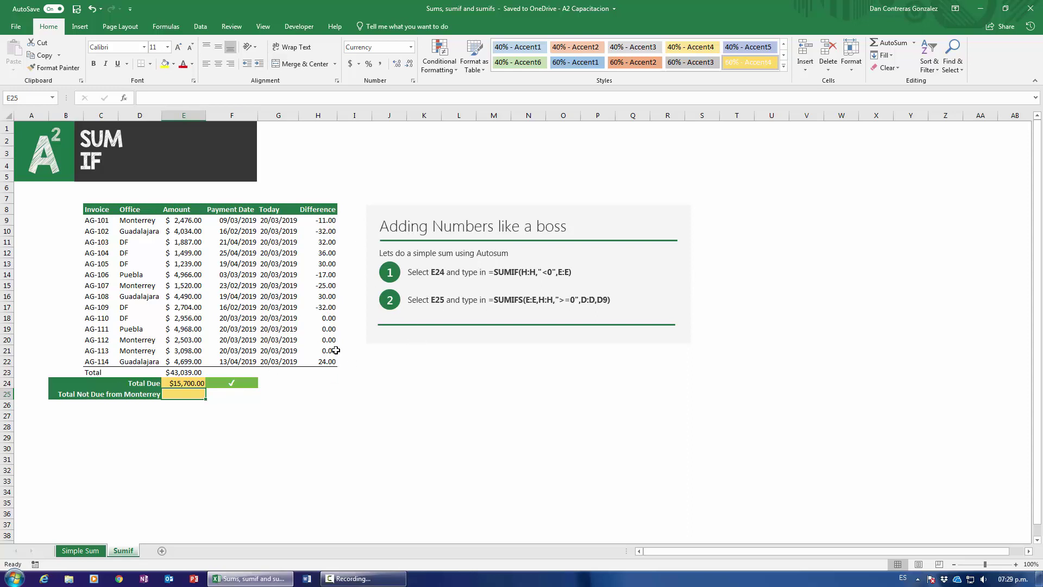
{"action": "left_click", "coordinate": [126, 224]}
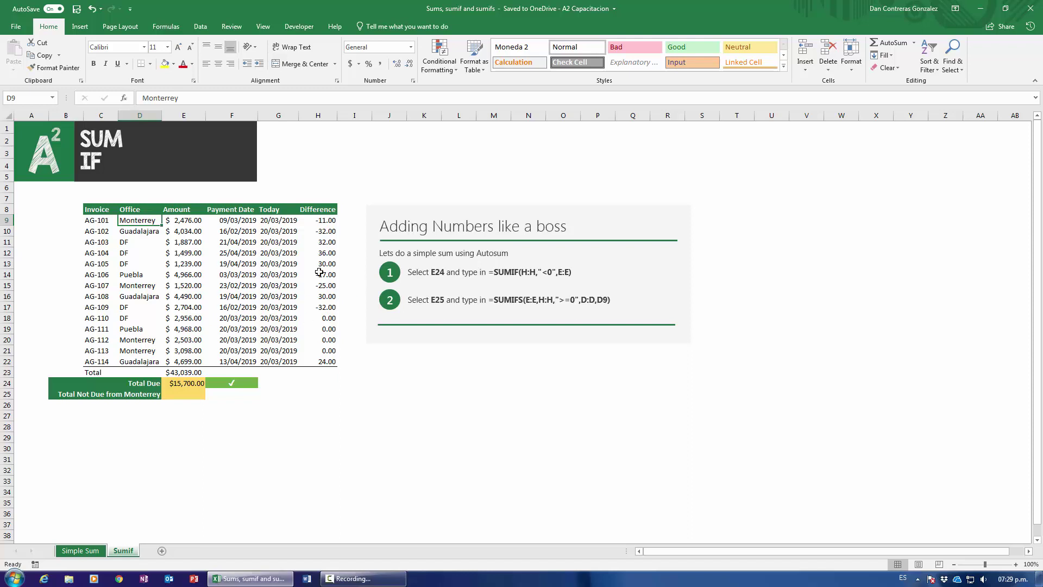
{"action": "left_click", "coordinate": [181, 394]}
{"action": "type", "text": "="}
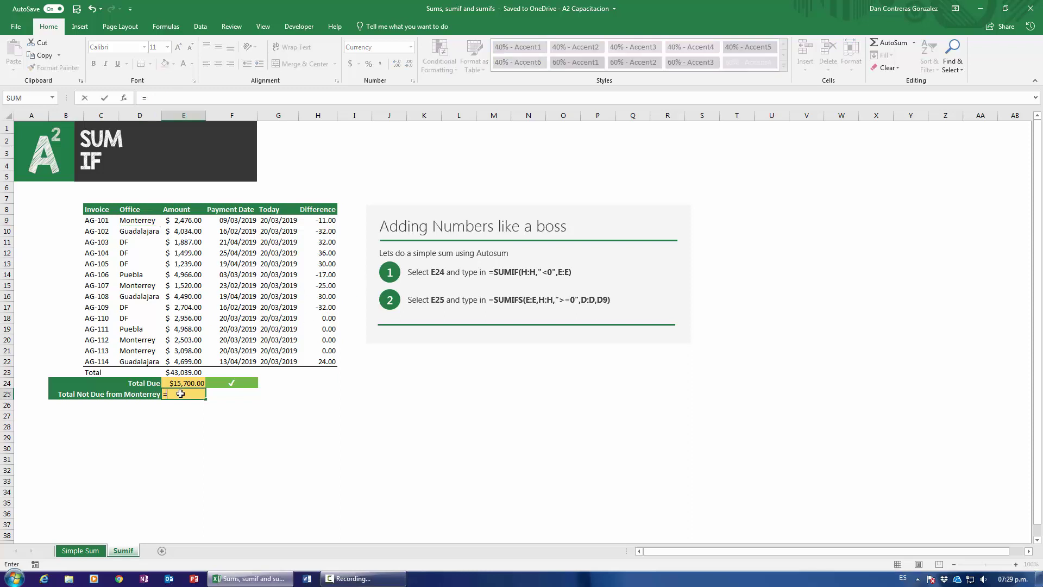
{"action": "type", "text": "sumifs("}
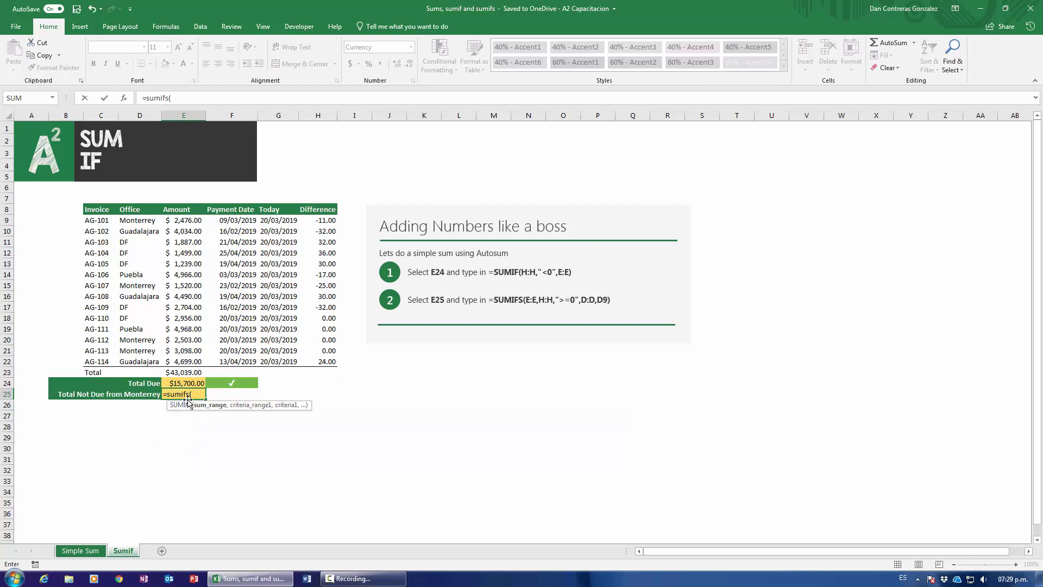
{"action": "left_click", "coordinate": [123, 97]}
{"action": "left_click_drag", "start_coordinate": [434, 197], "coordinate": [413, 209]}
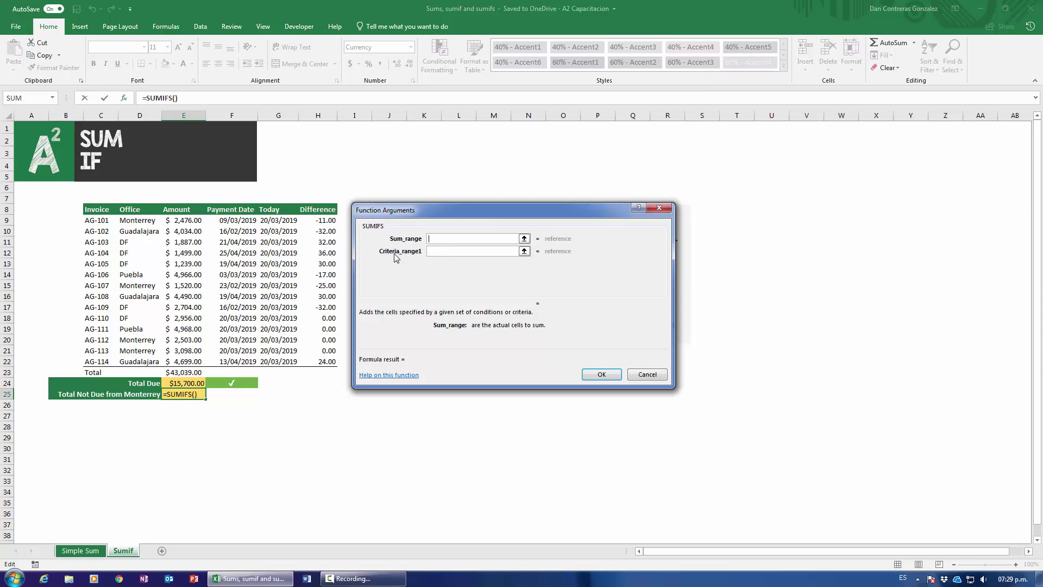
{"action": "left_click_drag", "start_coordinate": [185, 210], "coordinate": [173, 362]}
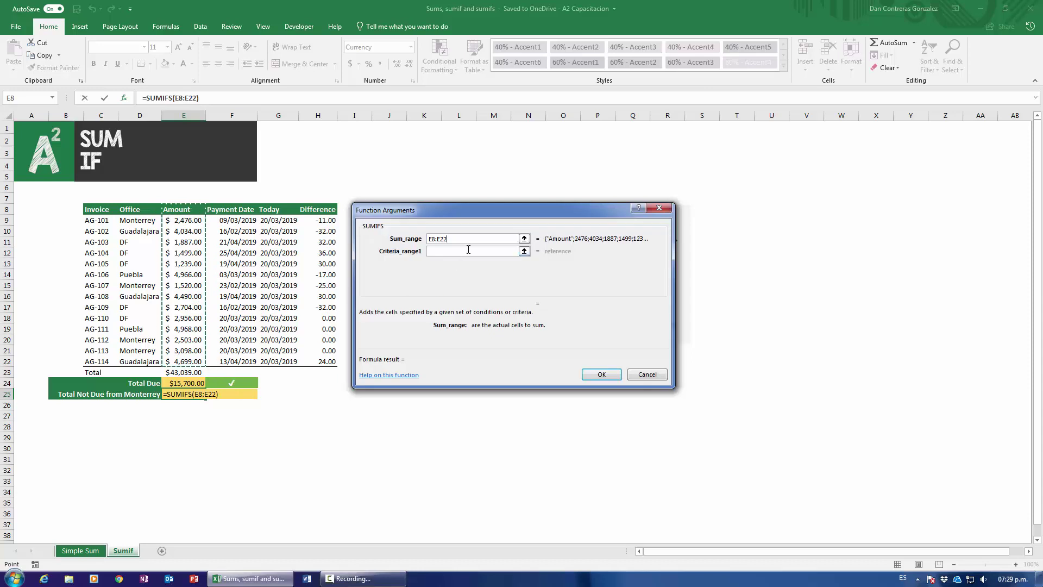
Step: Set the first SUMIFS condition to criteria range D8:D22 with the criterion "Monterrey"
{"action": "left_click", "coordinate": [450, 252]}
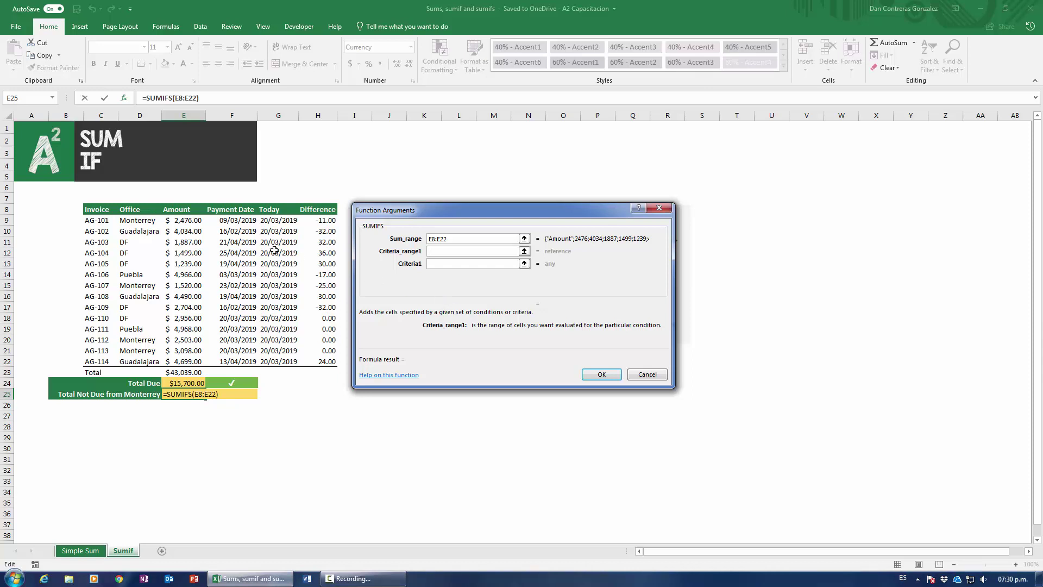
{"action": "left_click_drag", "start_coordinate": [136, 210], "coordinate": [142, 363]}
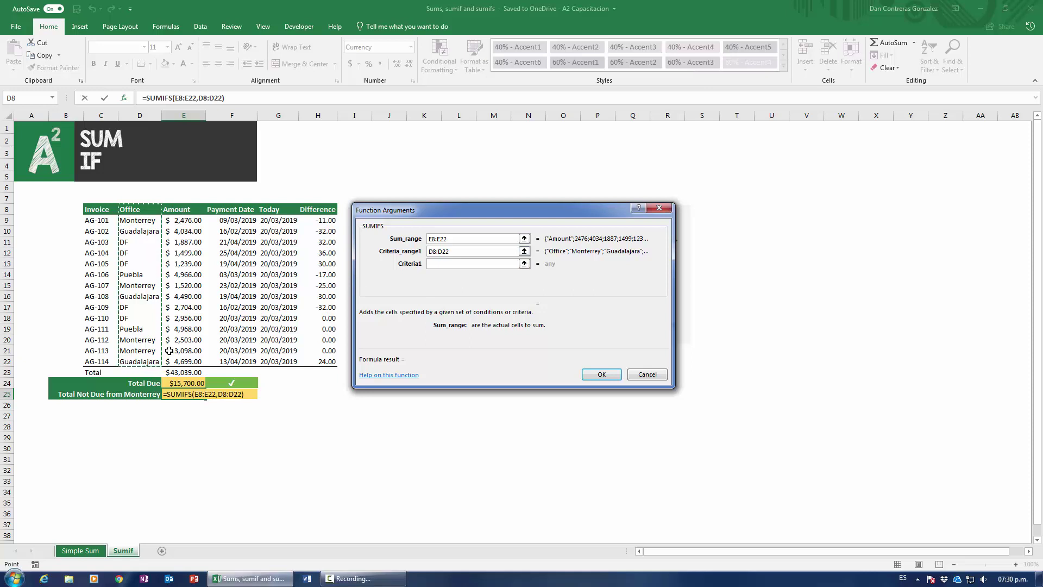
{"action": "left_click", "coordinate": [448, 264]}
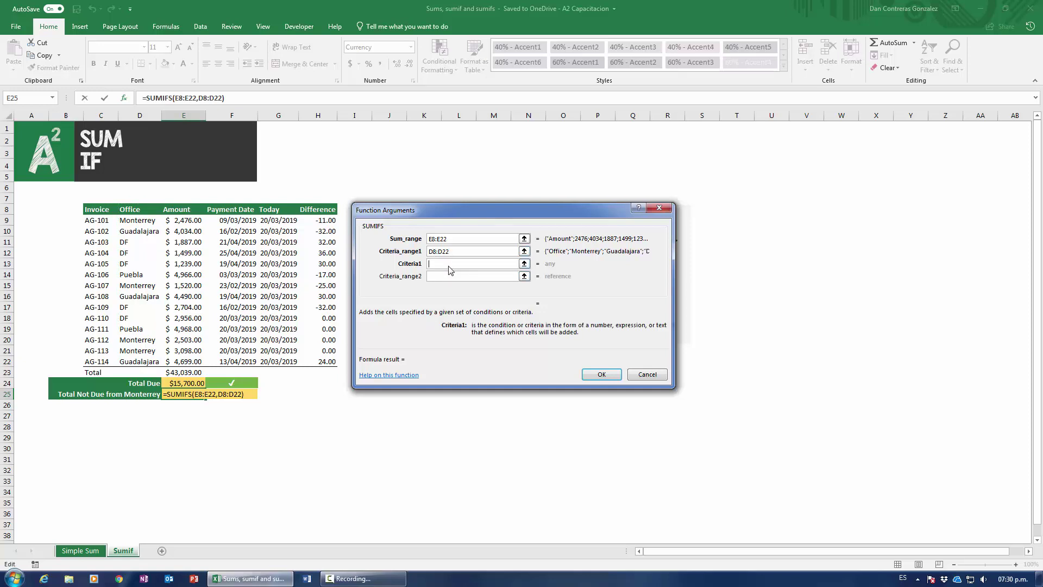
{"action": "type", "text": "\"Montoerr"}
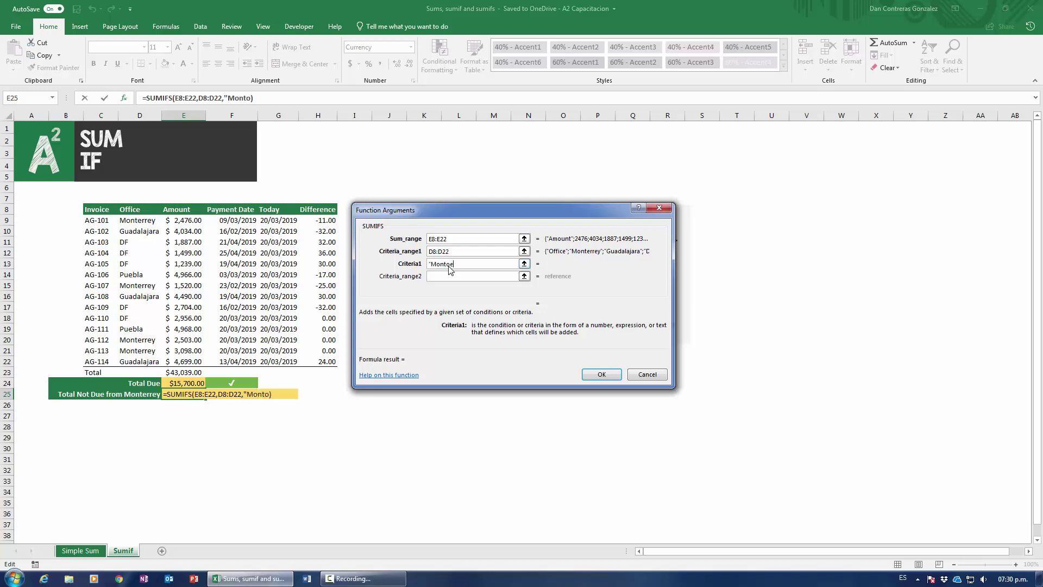
{"action": "key", "text": "BackSpace"}
{"action": "key", "text": "BackSpace"}
{"action": "key", "text": "BackSpace"}
{"action": "key", "text": "BackSpace"}
{"action": "type", "text": "errey\""}
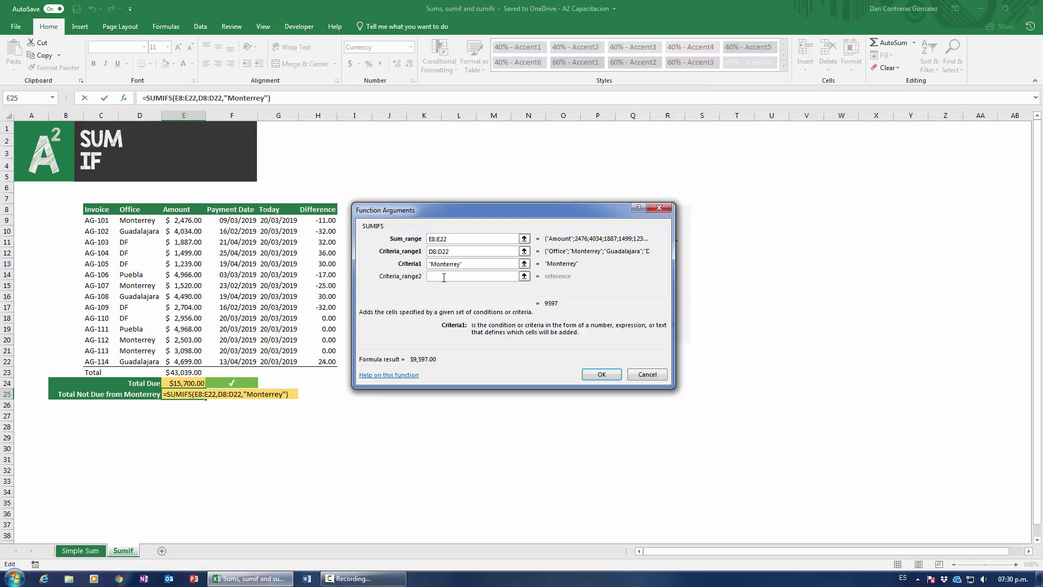
Step: Set the second SUMIFS condition to criteria range H8:H22 with the criterion ">=0" and apply the function to E25
{"action": "left_click", "coordinate": [445, 277]}
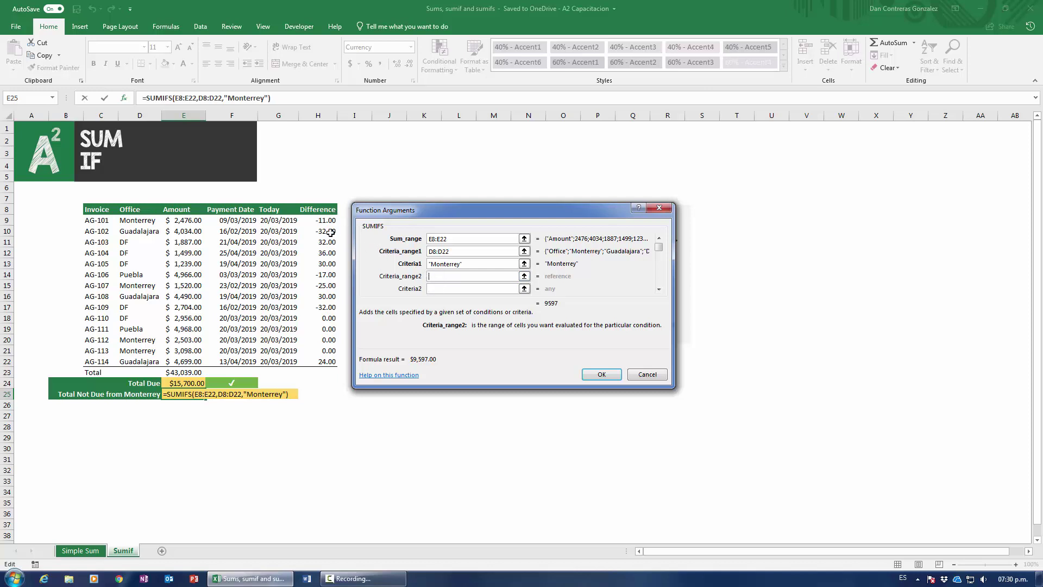
{"action": "left_click_drag", "start_coordinate": [322, 211], "coordinate": [317, 363]}
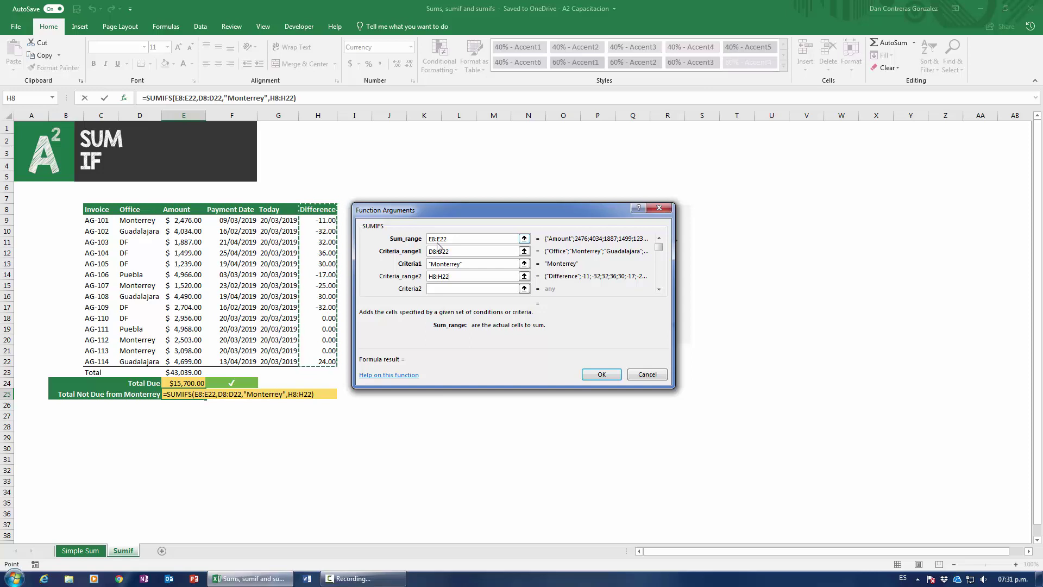
{"action": "left_click", "coordinate": [450, 288]}
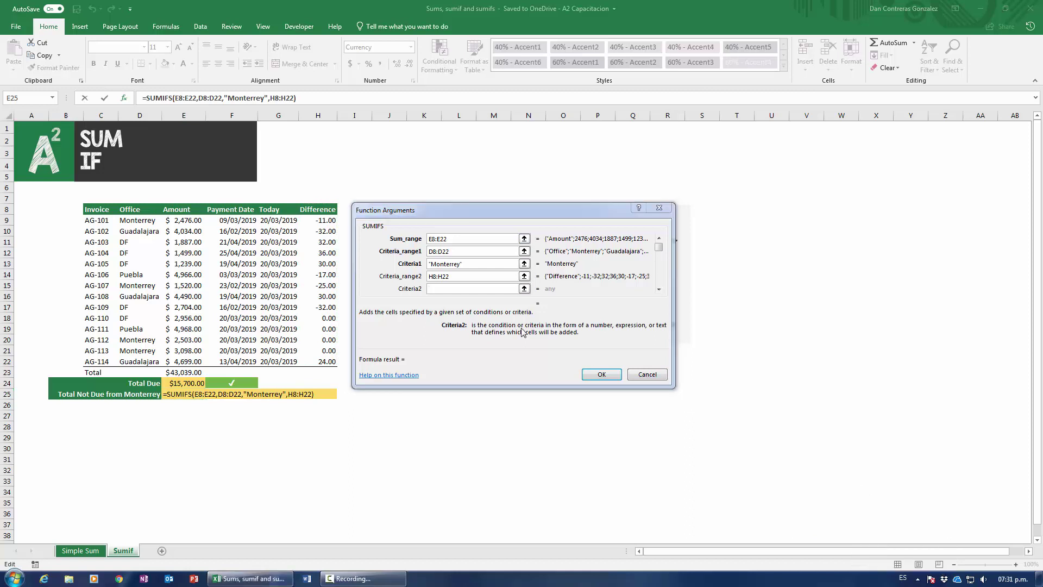
{"action": "left_click", "coordinate": [481, 288]}
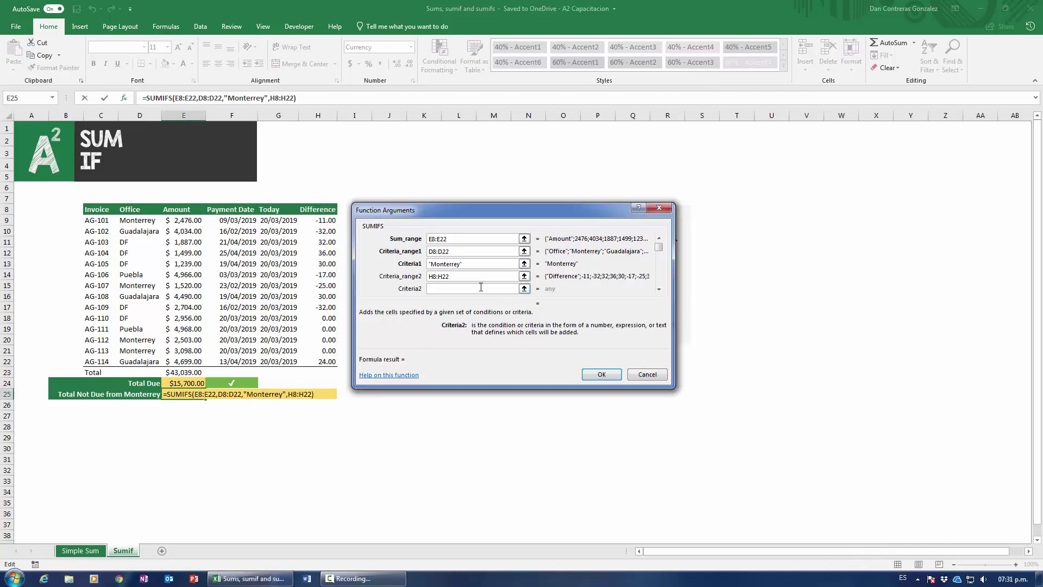
{"action": "type", "text": "\"<"}
{"action": "key", "text": "BackSpace"}
{"action": "type", "text": ">=="}
{"action": "key", "text": "BackSpace"}
{"action": "type", "text": "0\""}
{"action": "left_click_drag", "start_coordinate": [446, 288], "coordinate": [429, 299]}
{"action": "left_click", "coordinate": [448, 291]}
{"action": "left_click", "coordinate": [602, 374]}
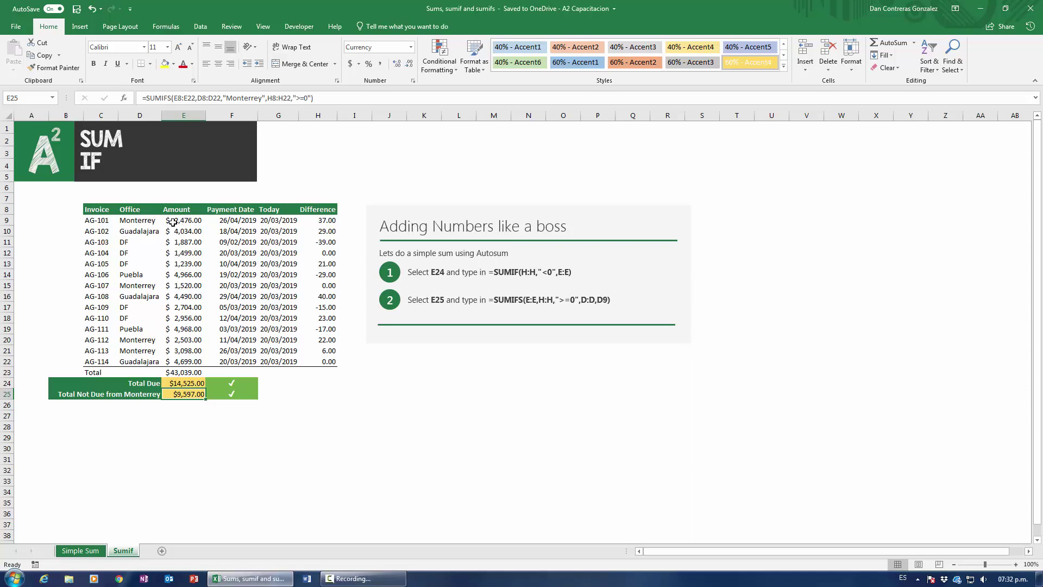
Step: Select the Monterrey amounts E9, E15, E20 and E21 together to check their sum against Total Not Due from Monterrey
{"action": "left_click", "coordinate": [201, 220]}
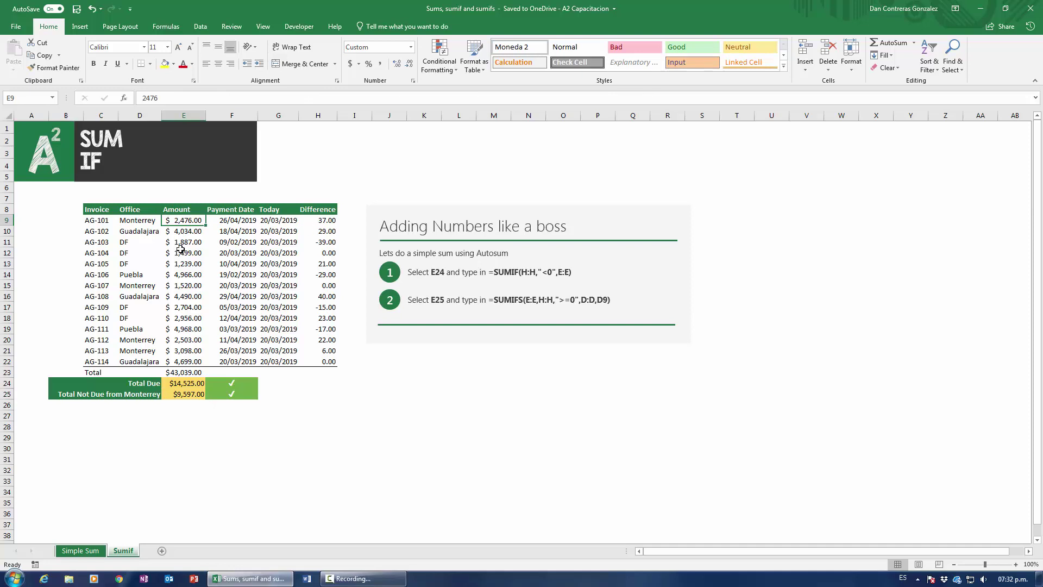
{"action": "left_click", "coordinate": [183, 287], "text": "ctrl"}
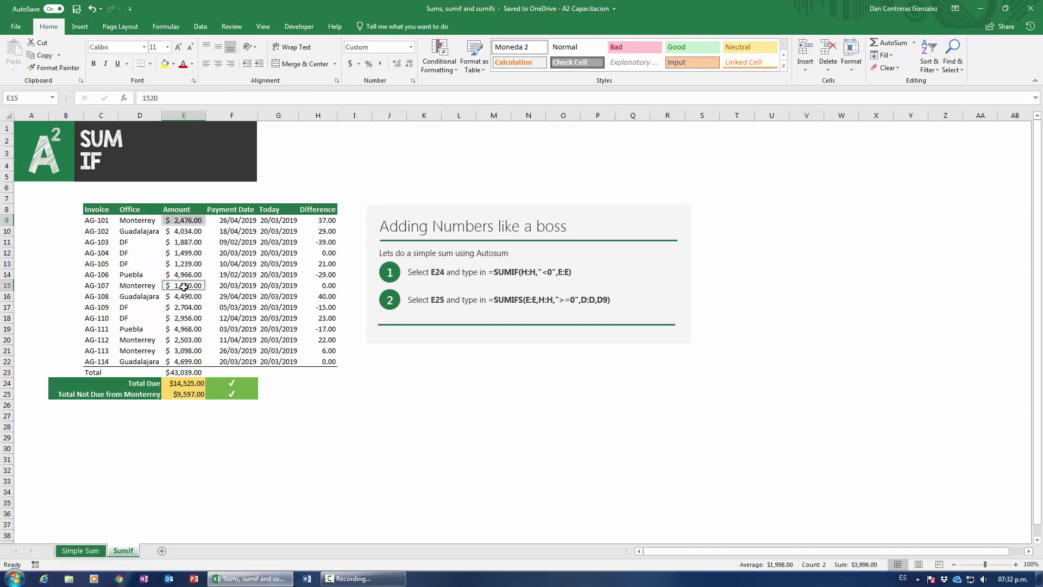
{"action": "left_click", "coordinate": [185, 341], "text": "ctrl"}
{"action": "left_click", "coordinate": [182, 352], "text": "ctrl"}
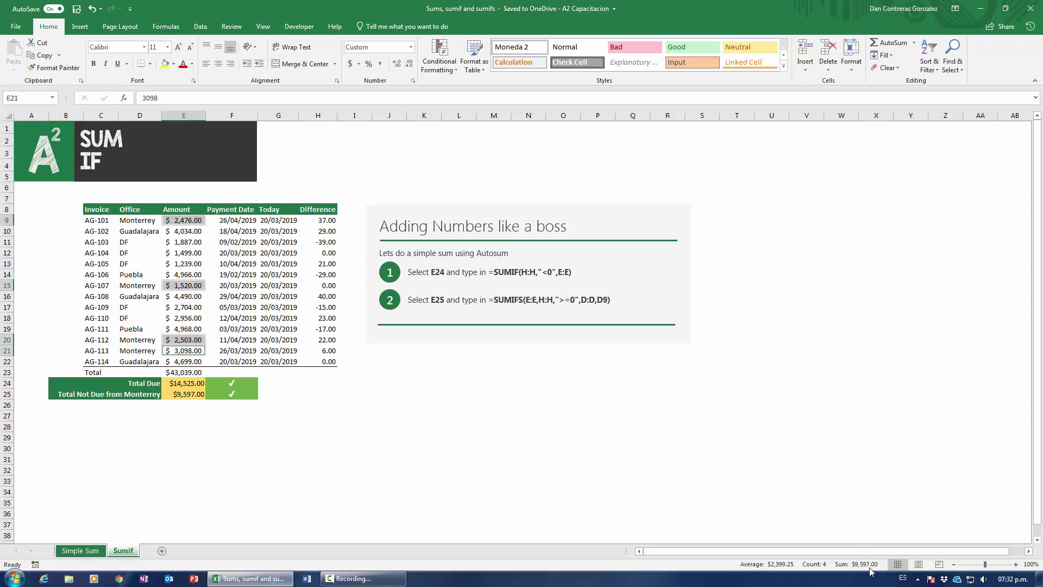
{"action": "left_click", "coordinate": [195, 396]}
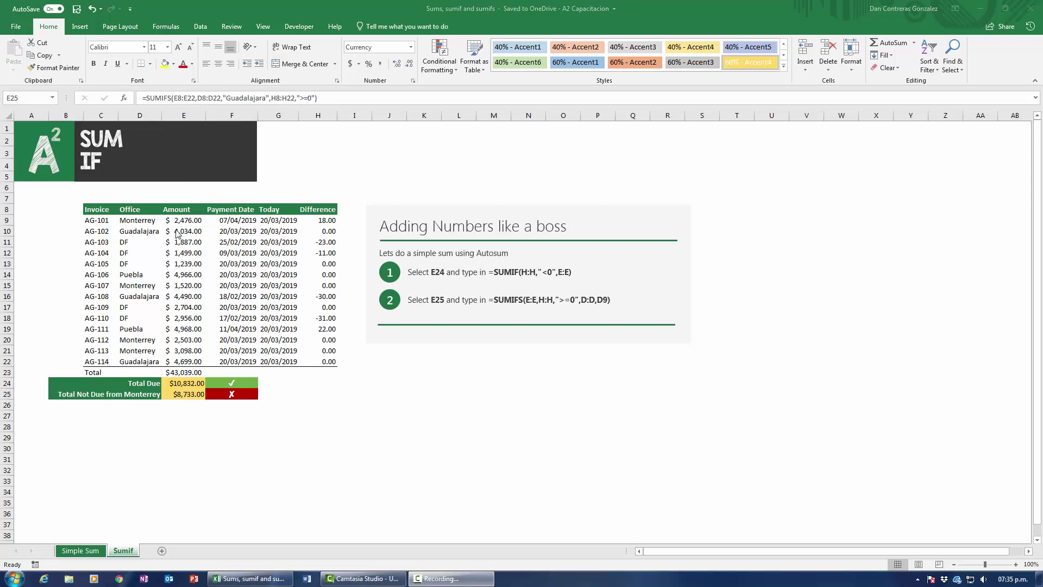
{"action": "left_click", "coordinate": [163, 223]}
{"action": "left_click", "coordinate": [187, 243]}
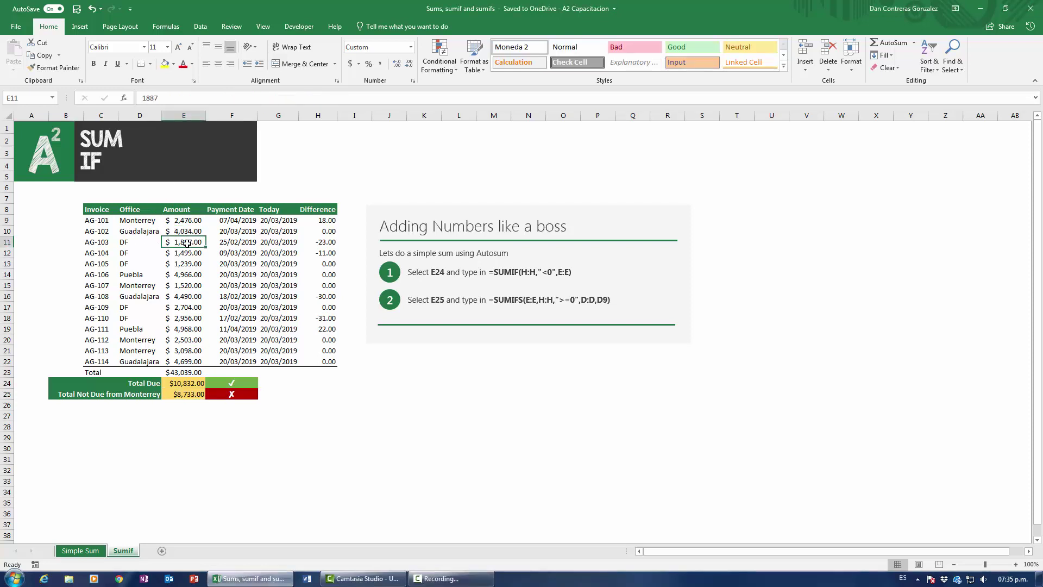